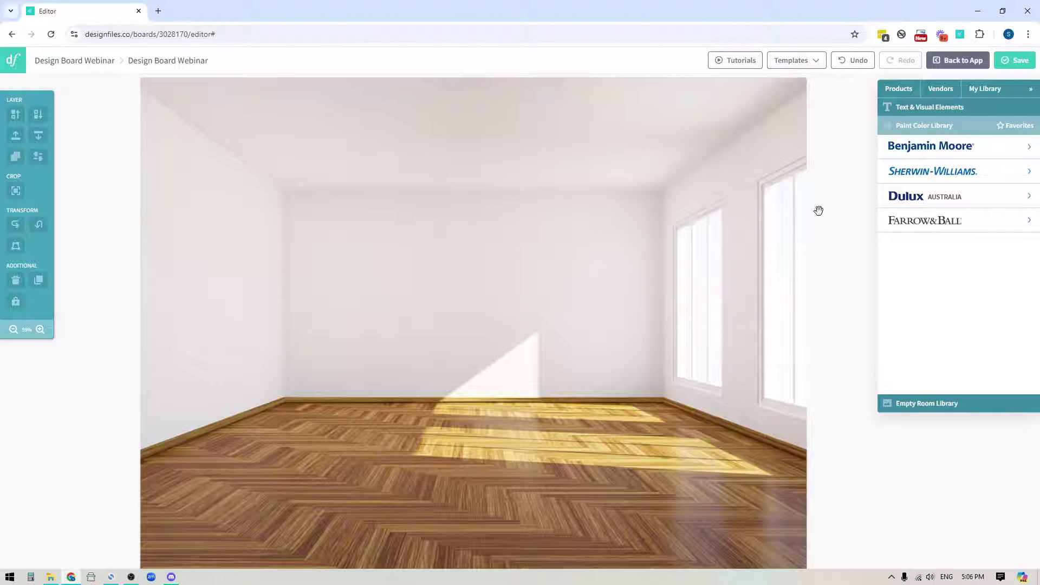
Lock the room photo and bring up the Farrow & Ball colour collection of 440 swatches
click(408, 467)
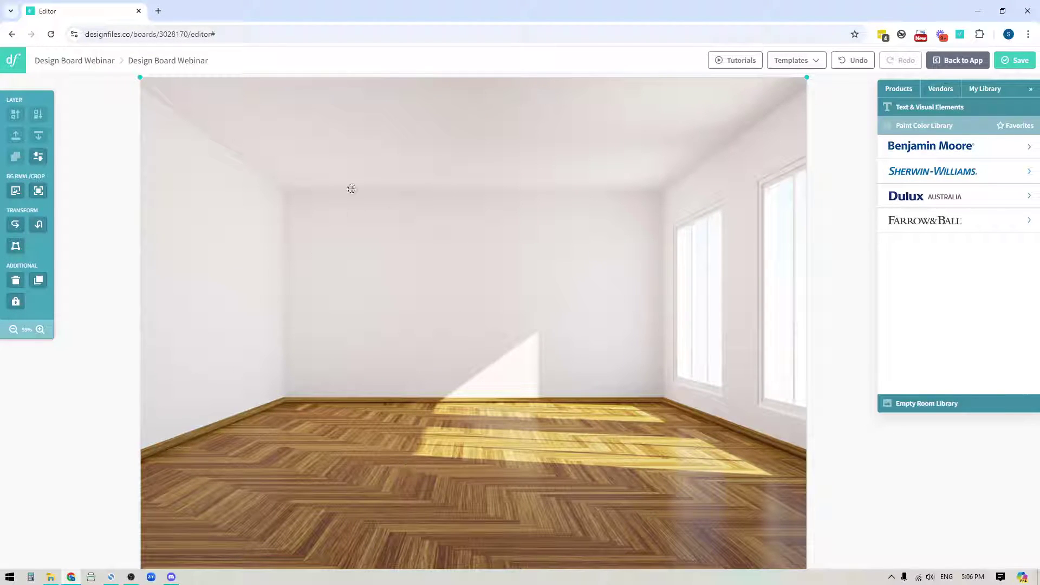
click(16, 301)
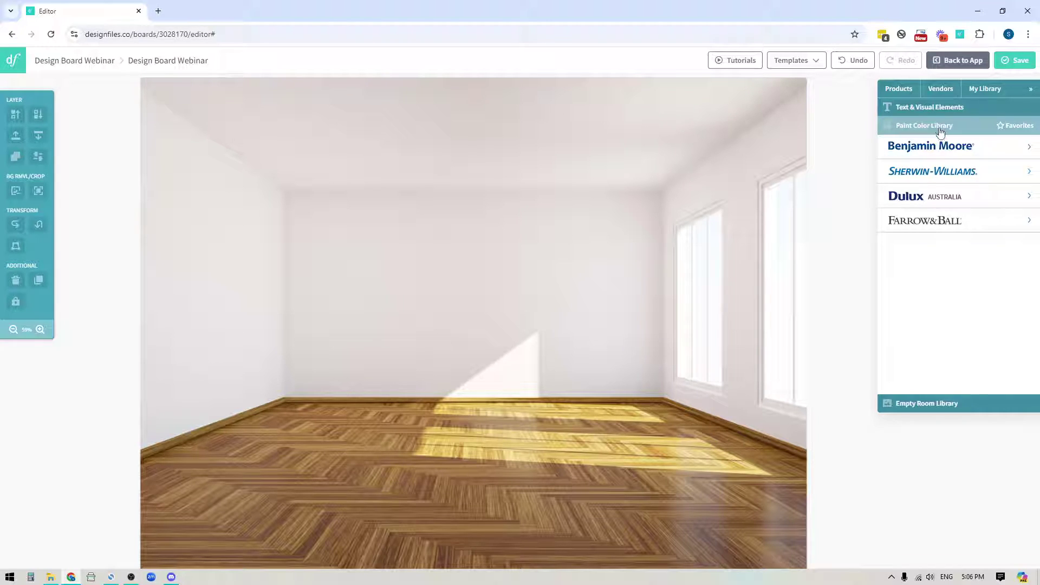
click(913, 228)
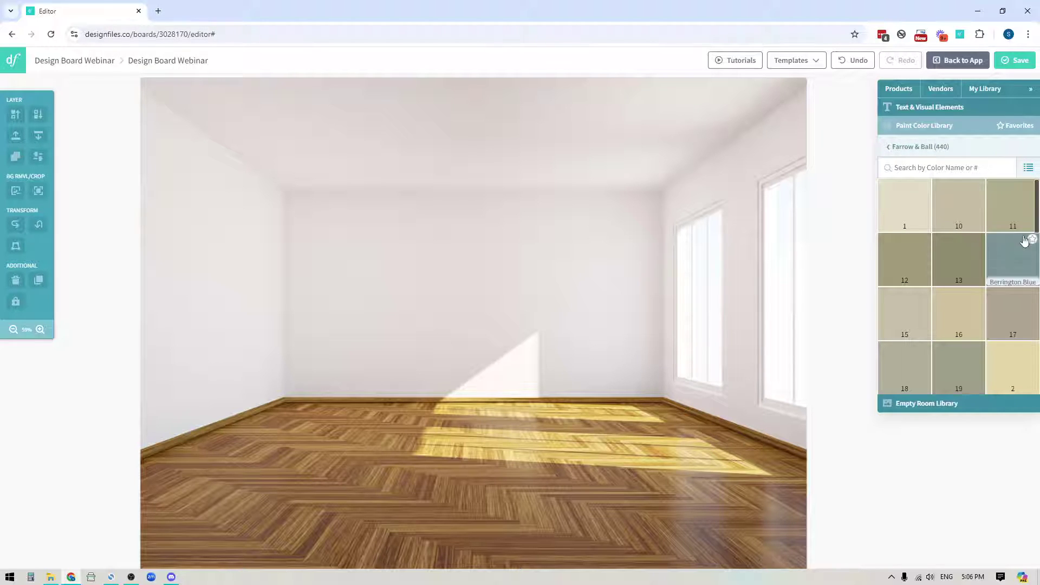
Place a Berrington Blue (14) swatch on the back wall and enlarge it to about 641 × 641
drag(1012, 261, 479, 372)
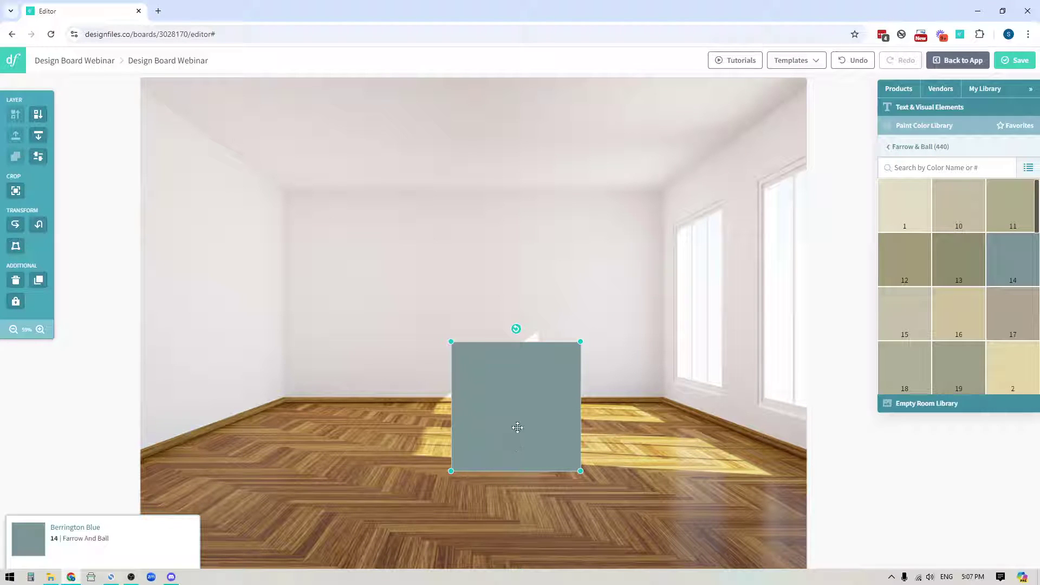
drag(517, 427, 748, 332)
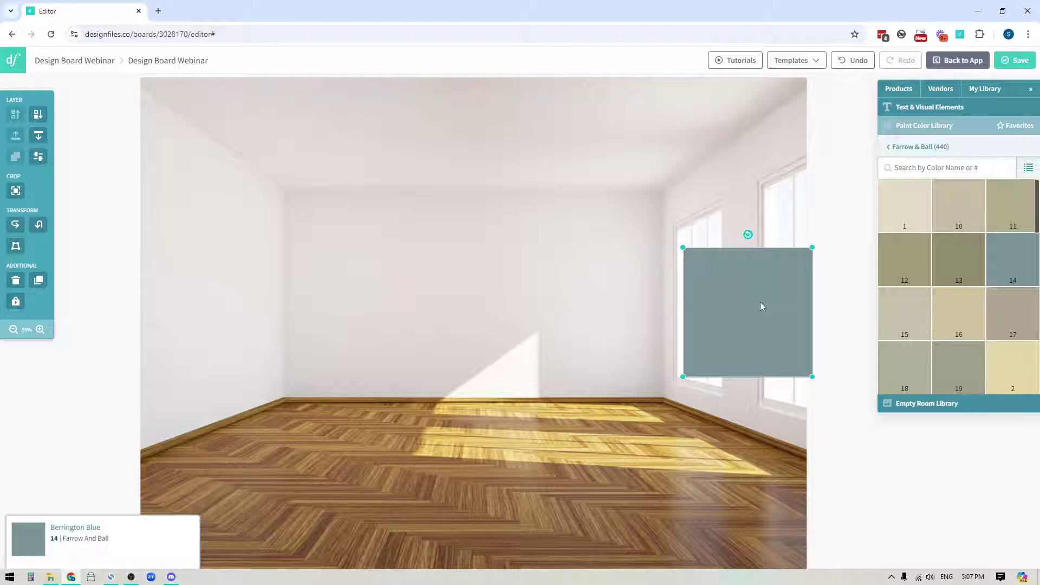
drag(761, 307, 354, 238)
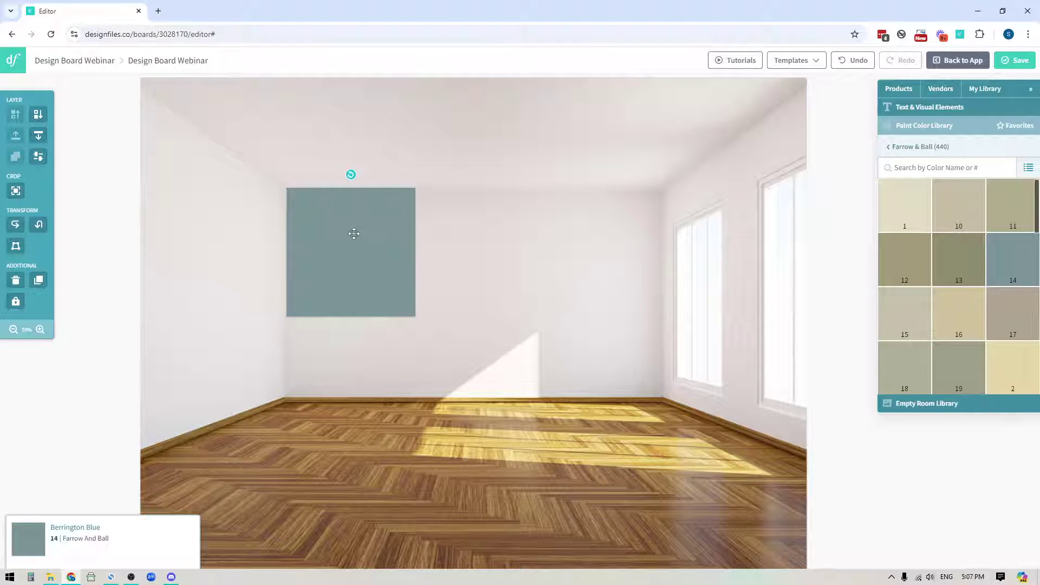
click(40, 329)
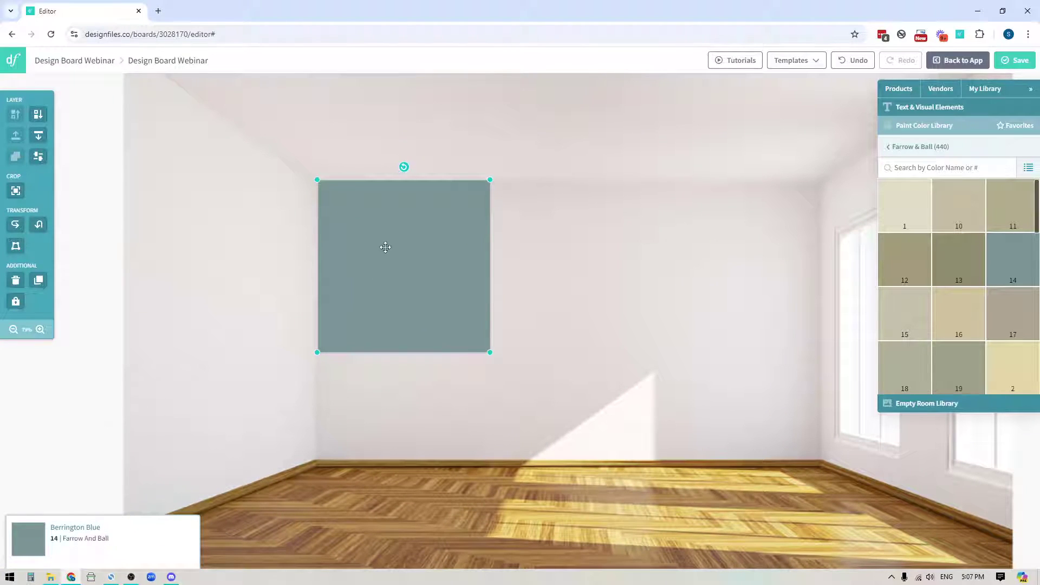
key(Down)
key(Down)
key(Down)
key(Down)
key(Down)
key(Down)
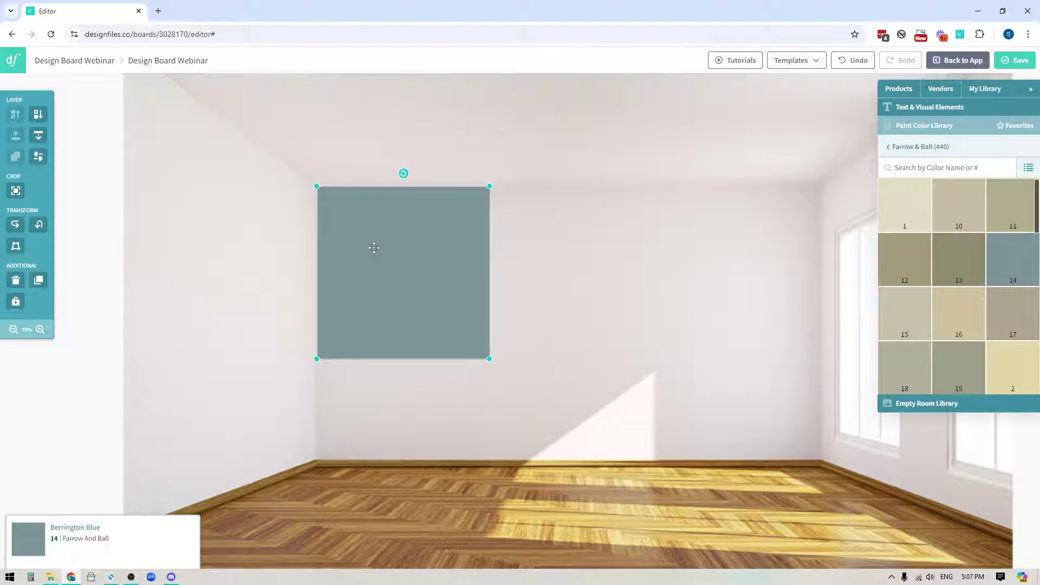
key(Left)
key(Left)
key(Left)
key(Left)
key(Left)
key(Up)
key(Up)
key(Up)
key(Up)
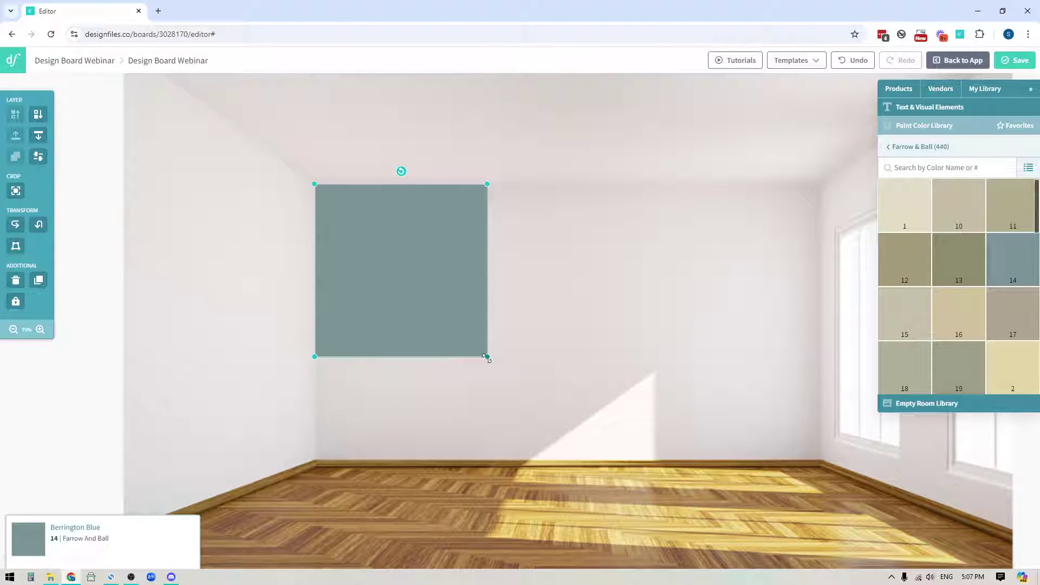
drag(486, 356, 623, 439)
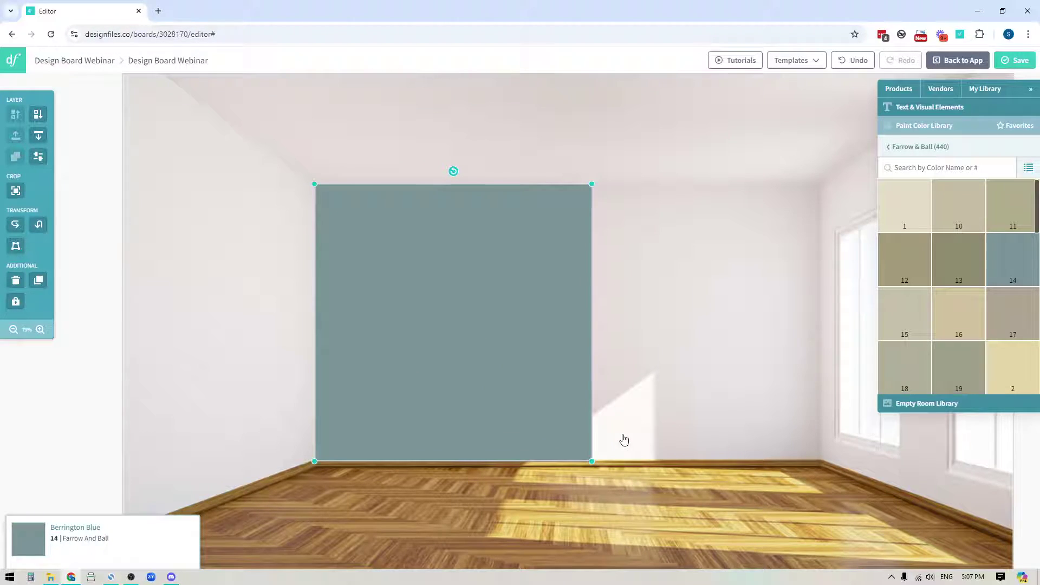
Distort the swatch's top-right and bottom-right corners out to the back wall's right corners and apply
click(15, 247)
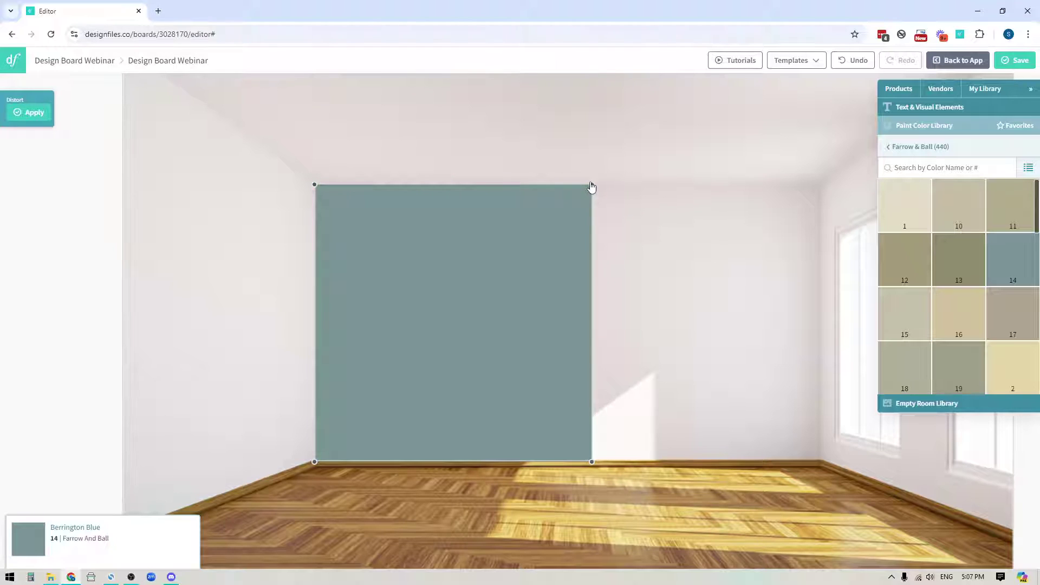
mouse_move(593, 183)
mouse_down()
mouse_move(763, 214)
mouse_move(824, 183)
mouse_up()
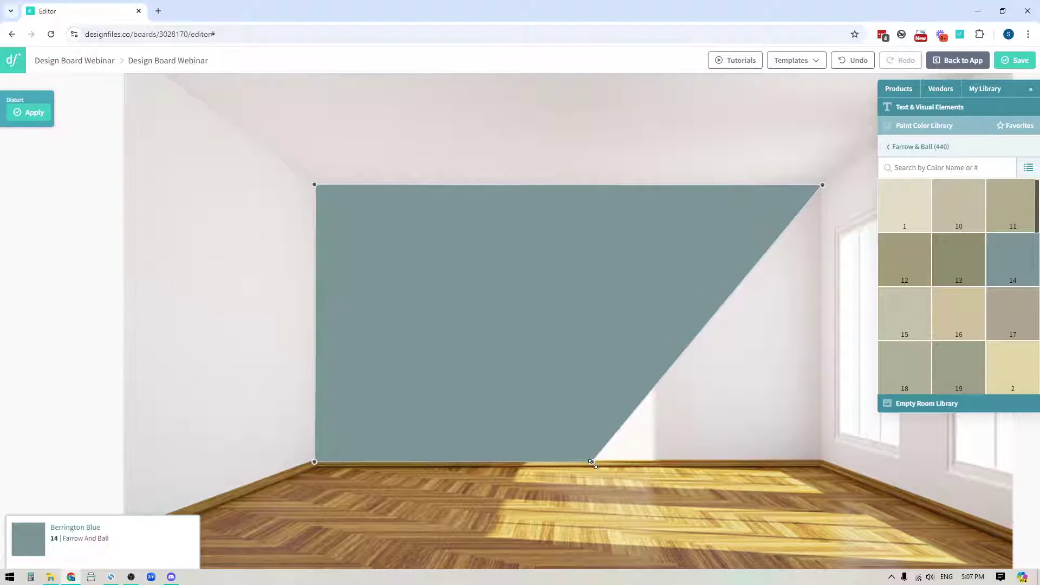
drag(593, 462, 824, 461)
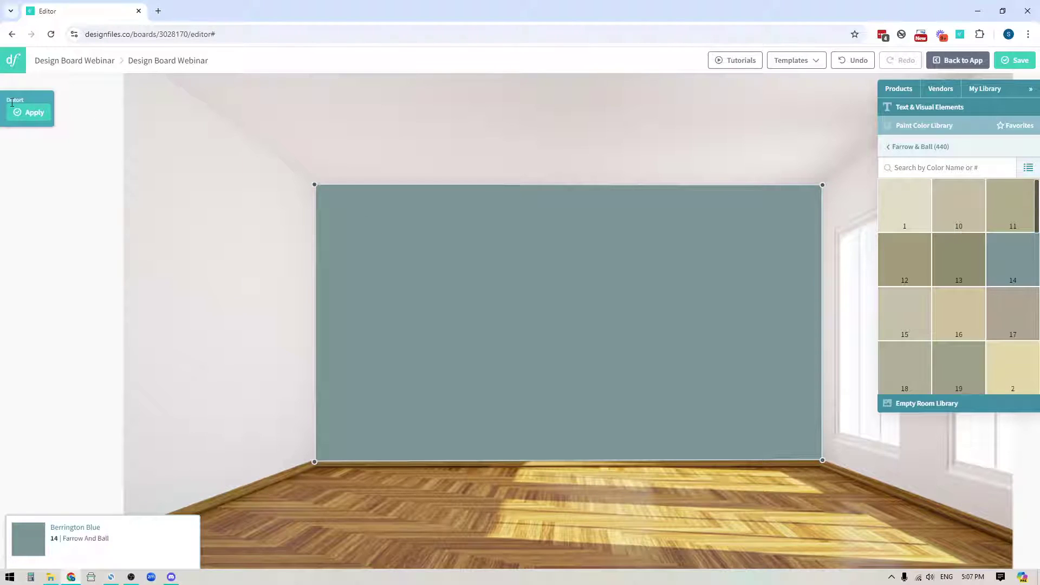
click(36, 116)
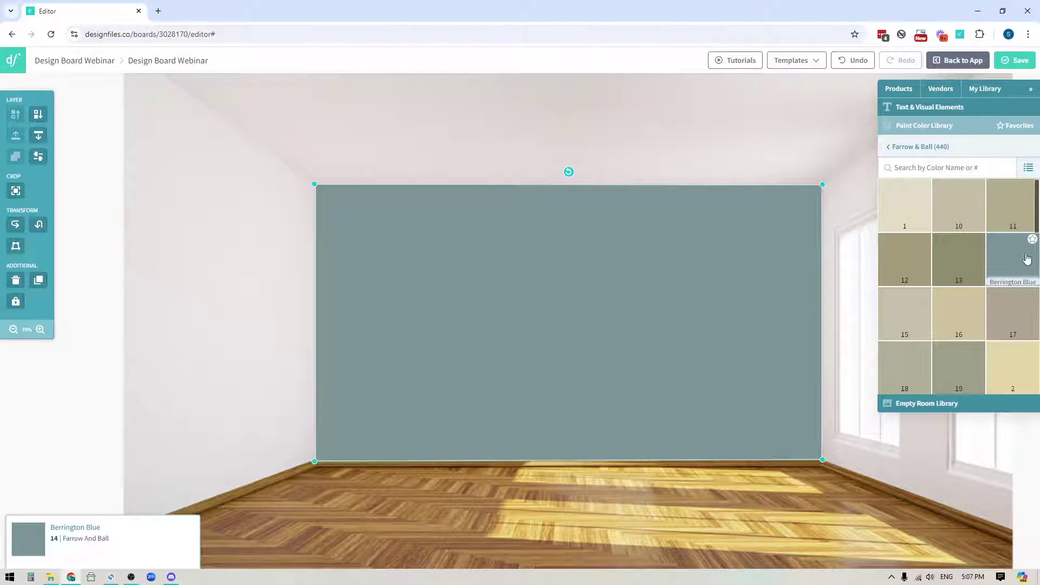
Add a second Berrington Blue swatch beside the back wall paint, sized to the wall's height
drag(1009, 266, 198, 270)
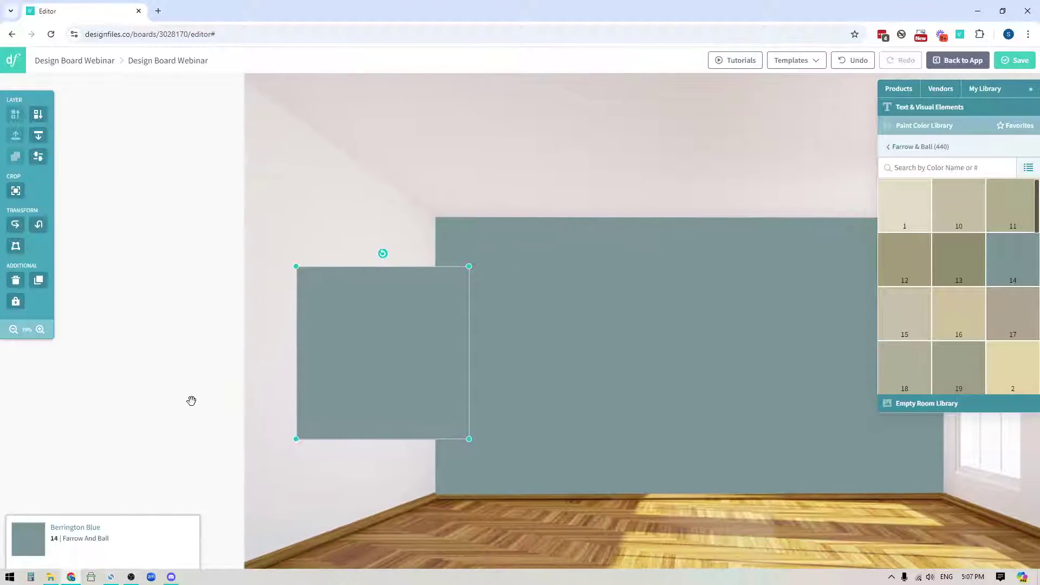
drag(419, 345, 402, 247)
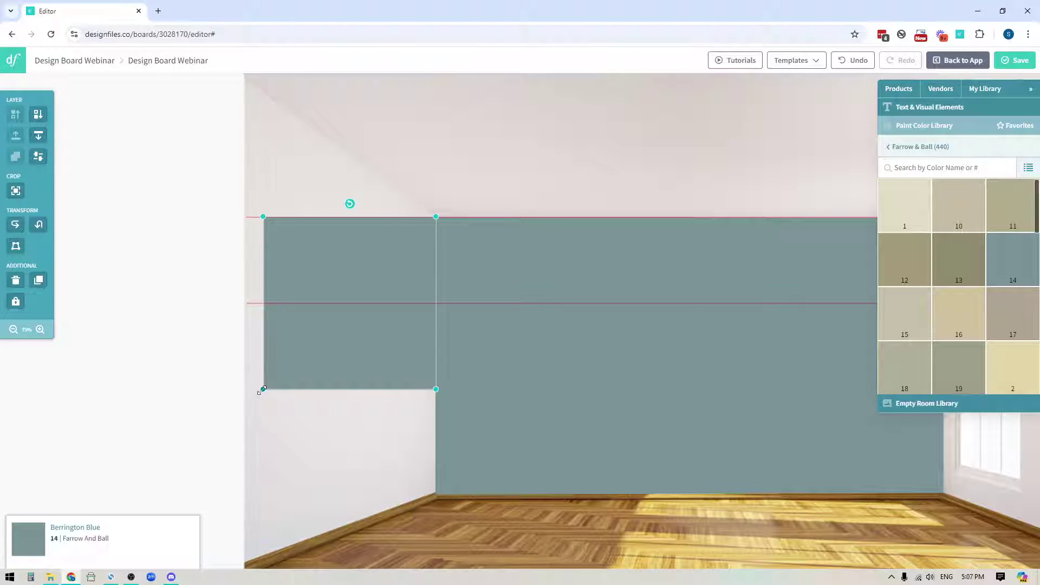
drag(263, 389, 142, 481)
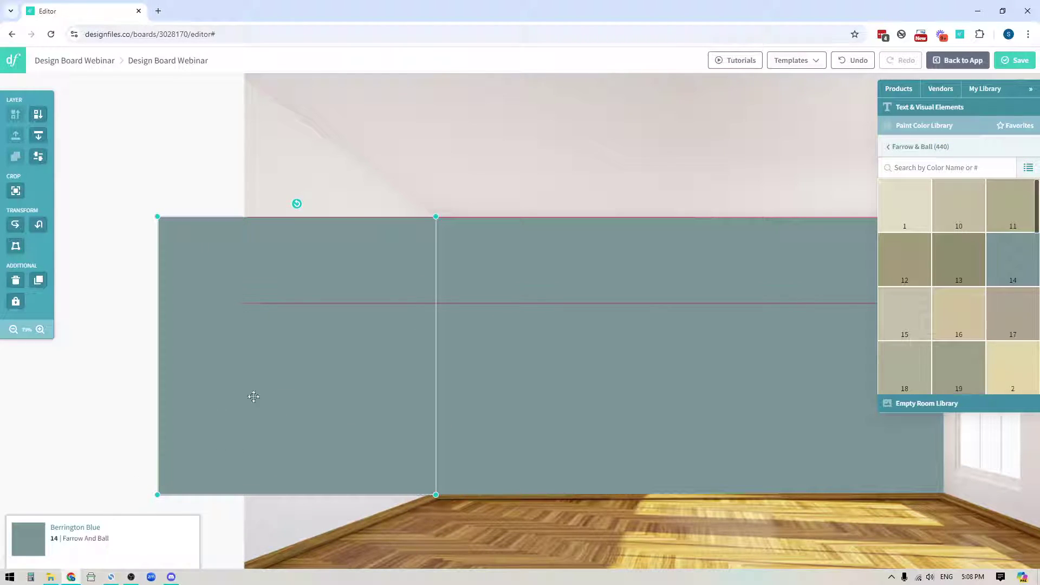
Distort its left corners up to the ceiling and down to the floor along the left wall, and apply
click(15, 247)
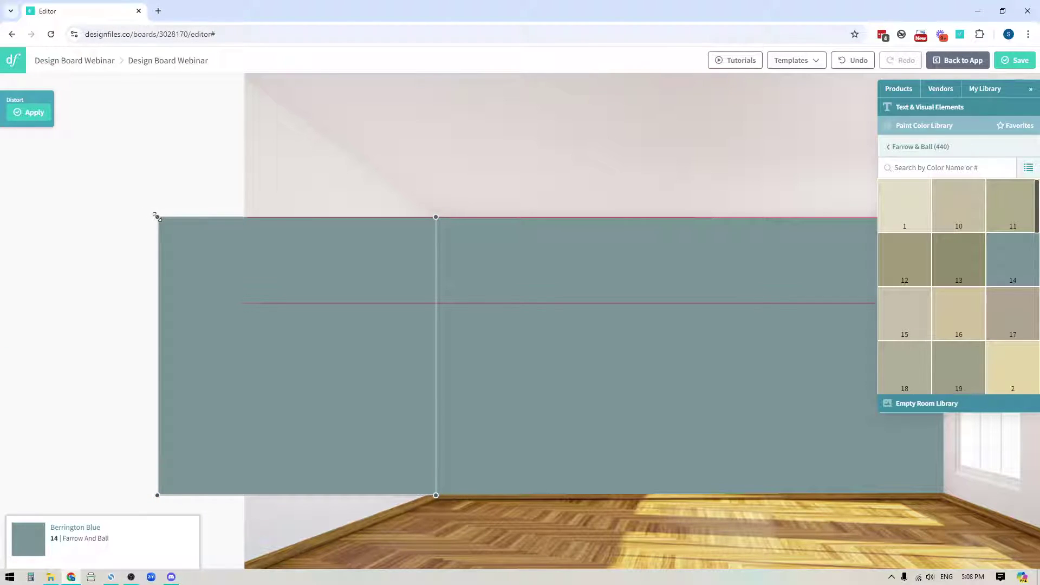
drag(157, 216, 244, 77)
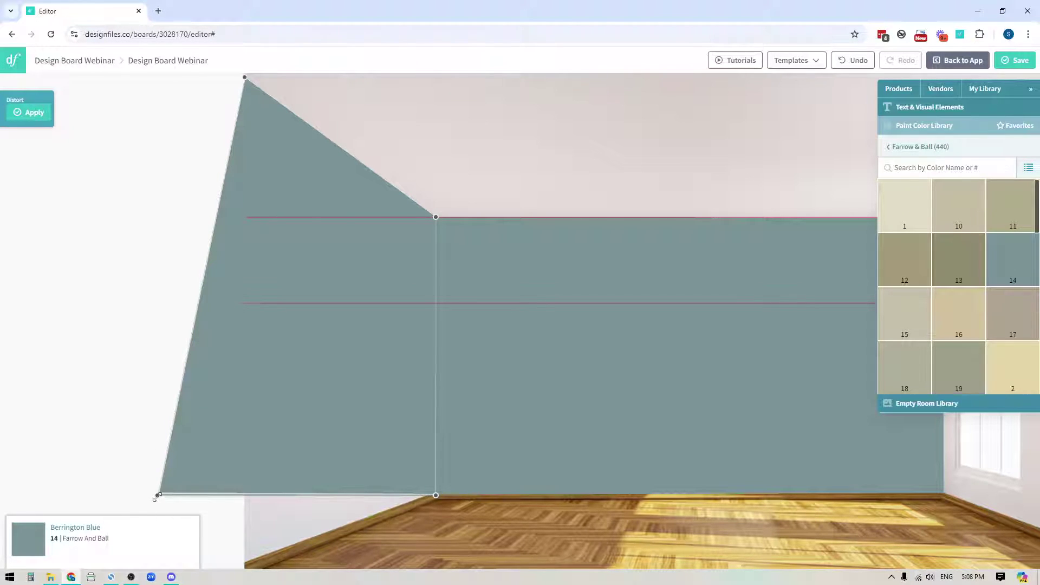
drag(157, 495, 243, 565)
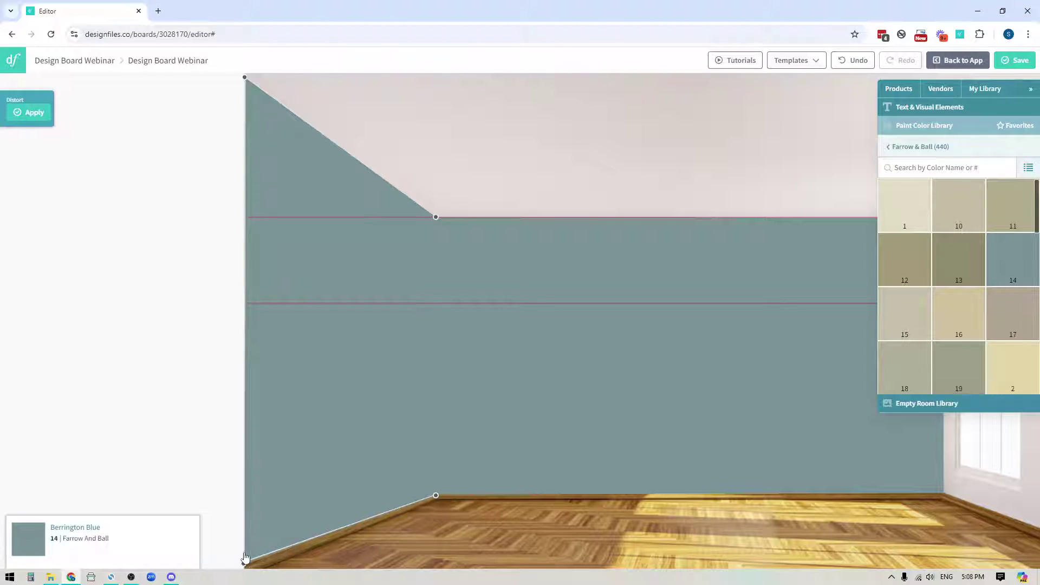
click(33, 112)
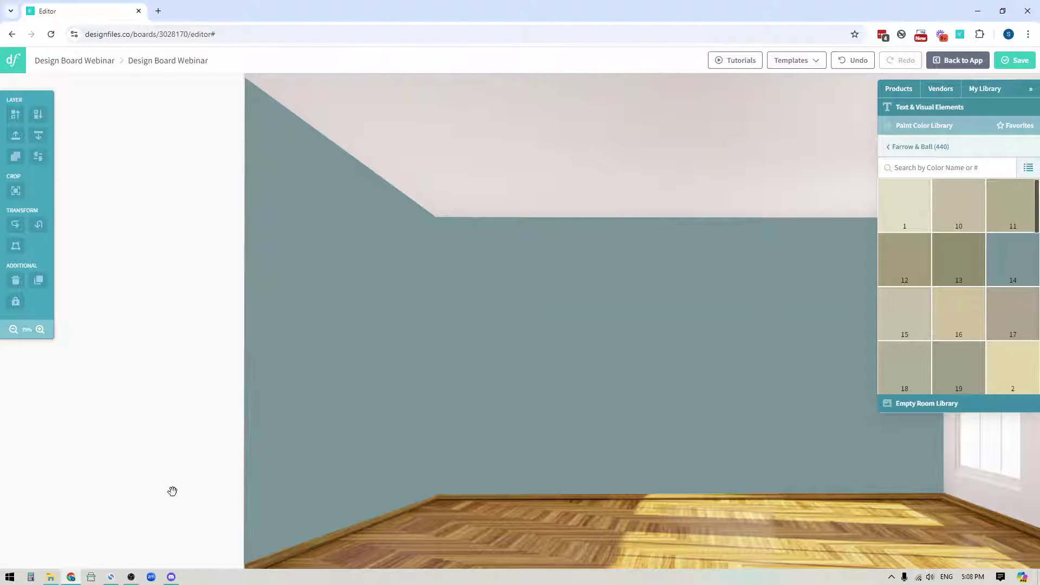
Re-distort the left wall paint so its lower corner sits exactly on the floor corner, then view the whole room
scroll(147, 362, up, 3)
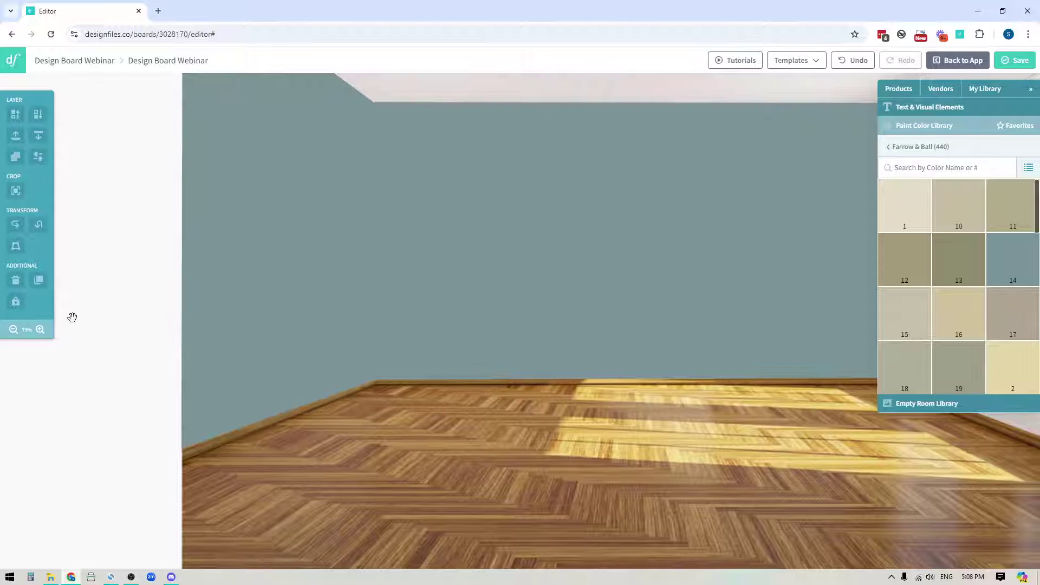
click(40, 329)
scroll(34, 367, up, 1)
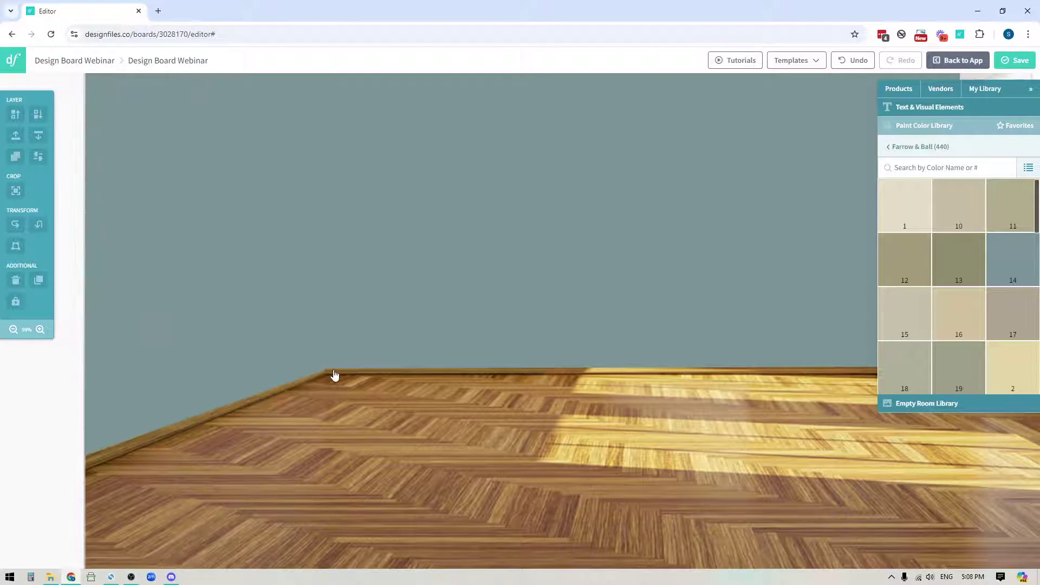
click(292, 306)
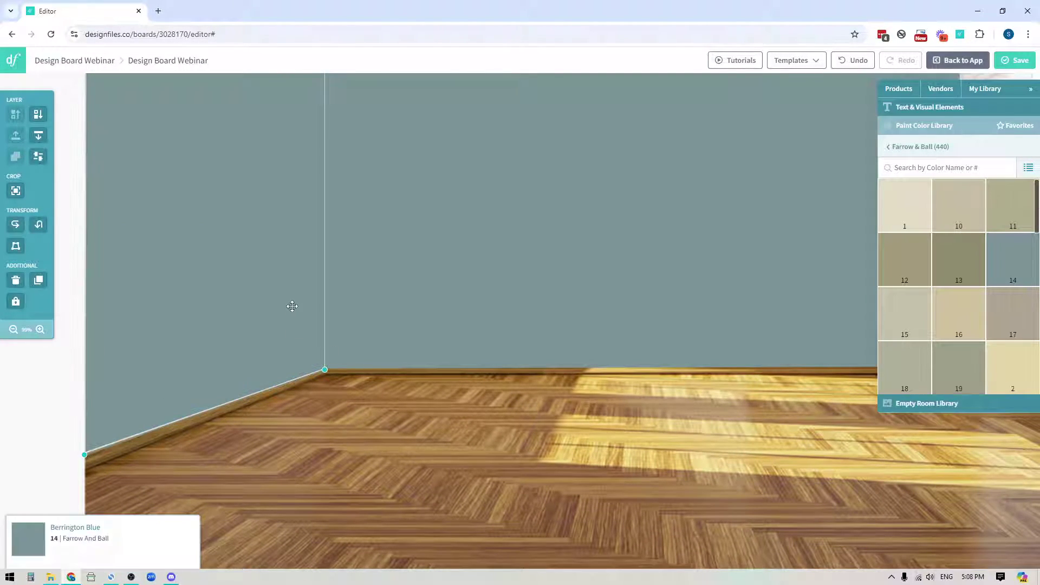
click(16, 246)
drag(324, 369, 324, 368)
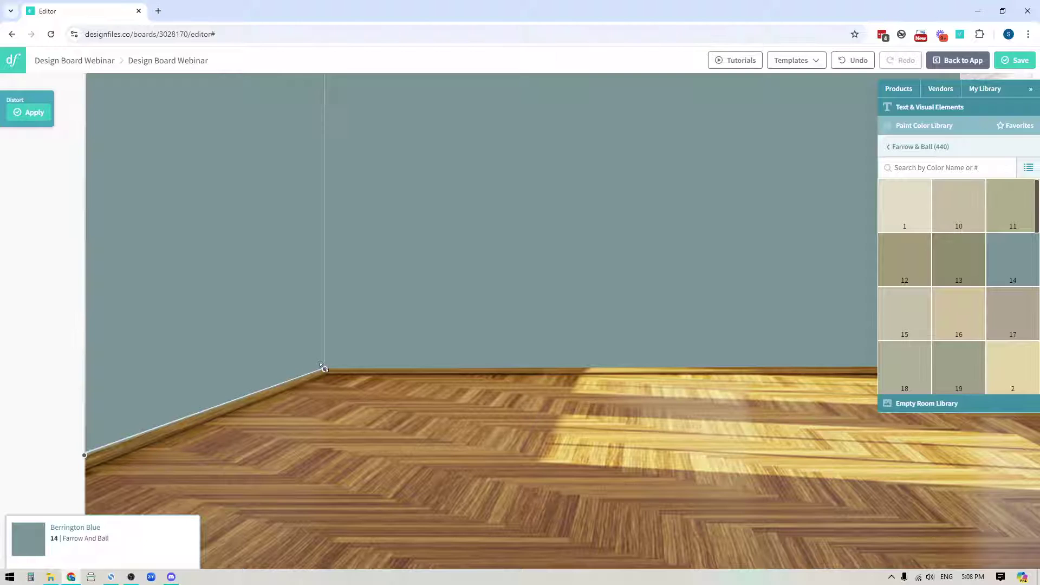
click(30, 112)
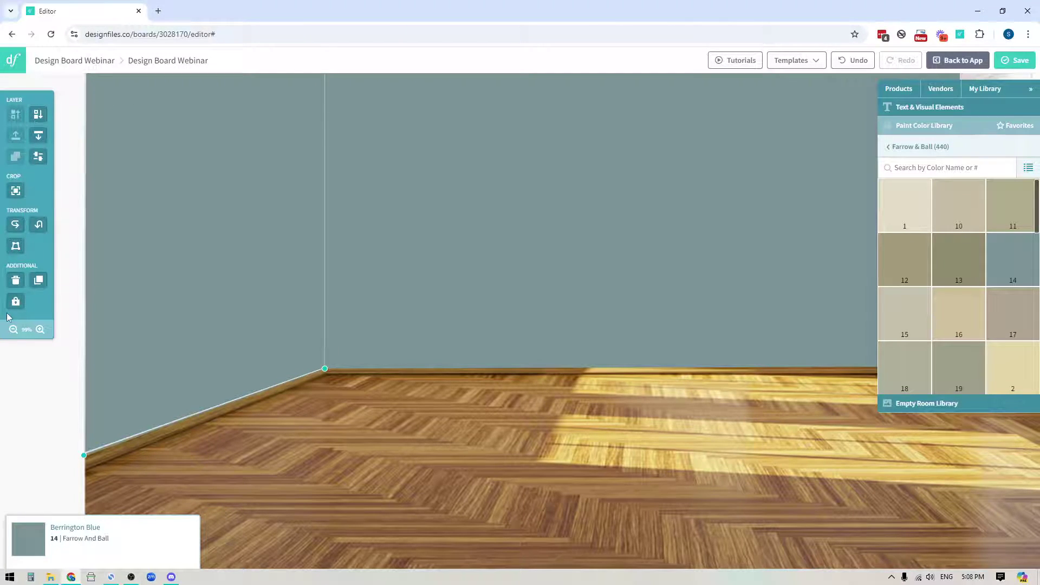
click(12, 330)
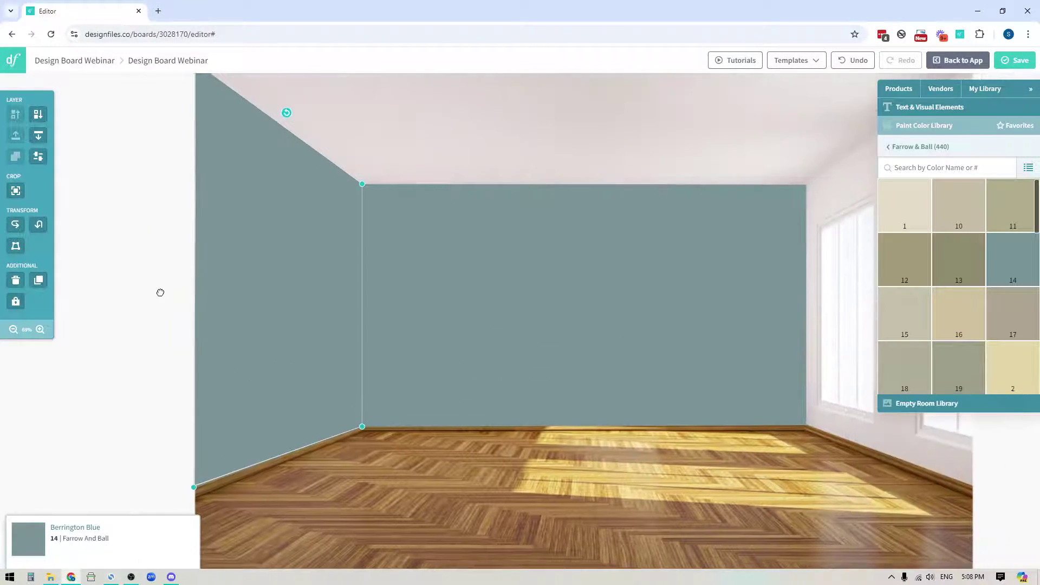
click(133, 373)
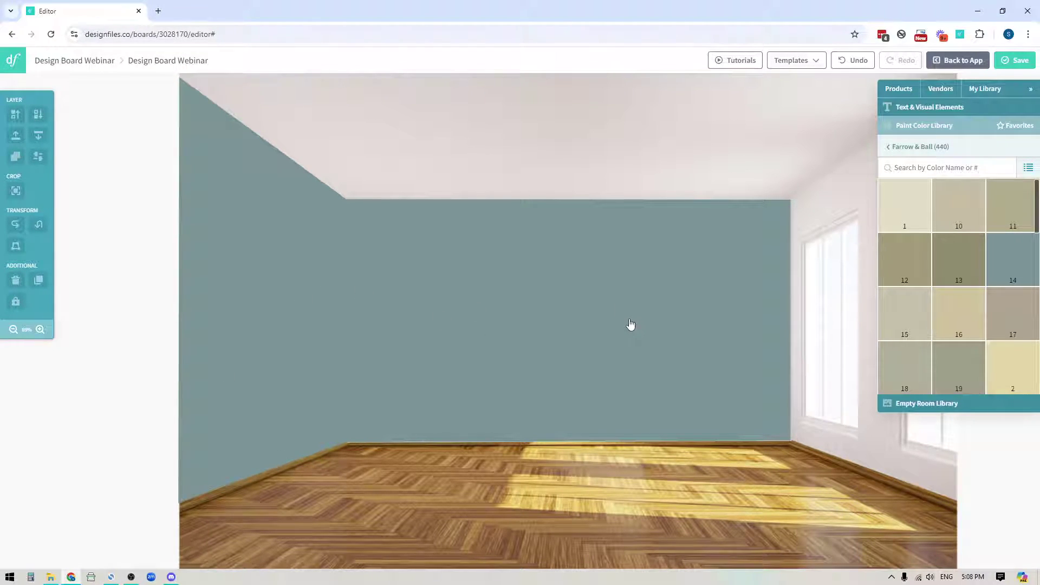
Set transparency to 85 in Image Adjustment on the blue wall paint layers
click(497, 321)
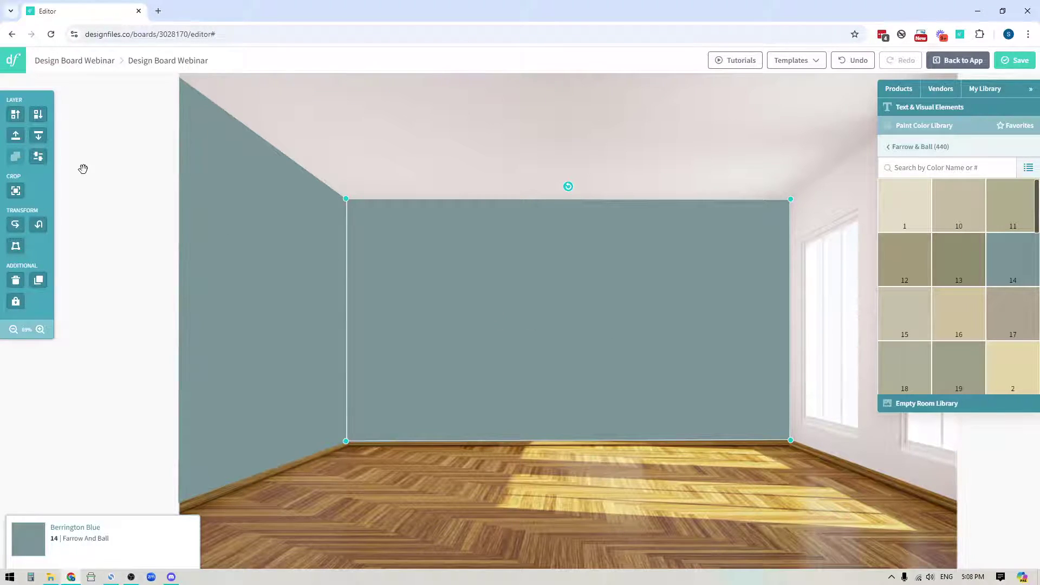
click(38, 157)
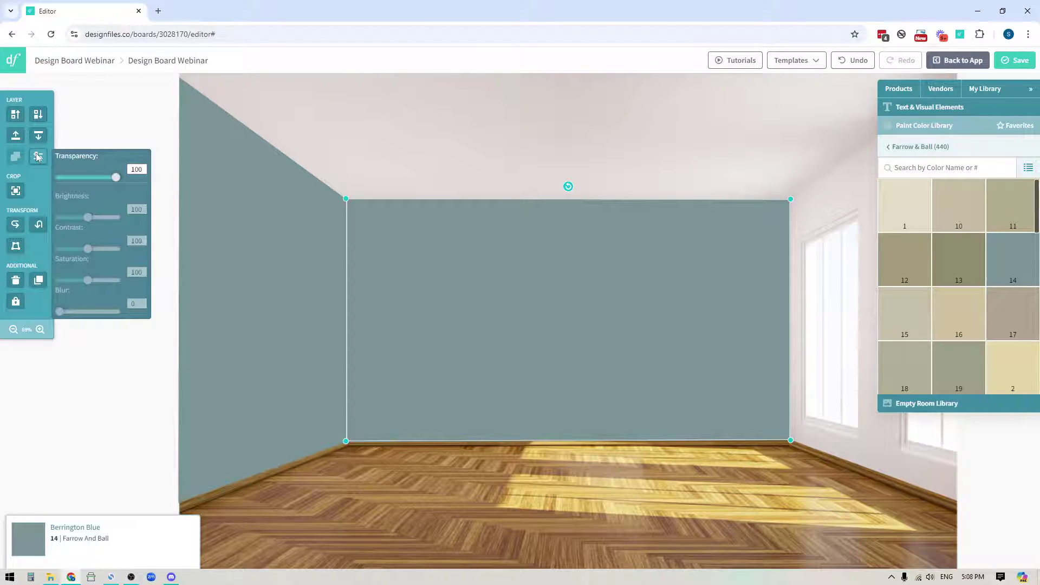
double_click(143, 169)
text(85)
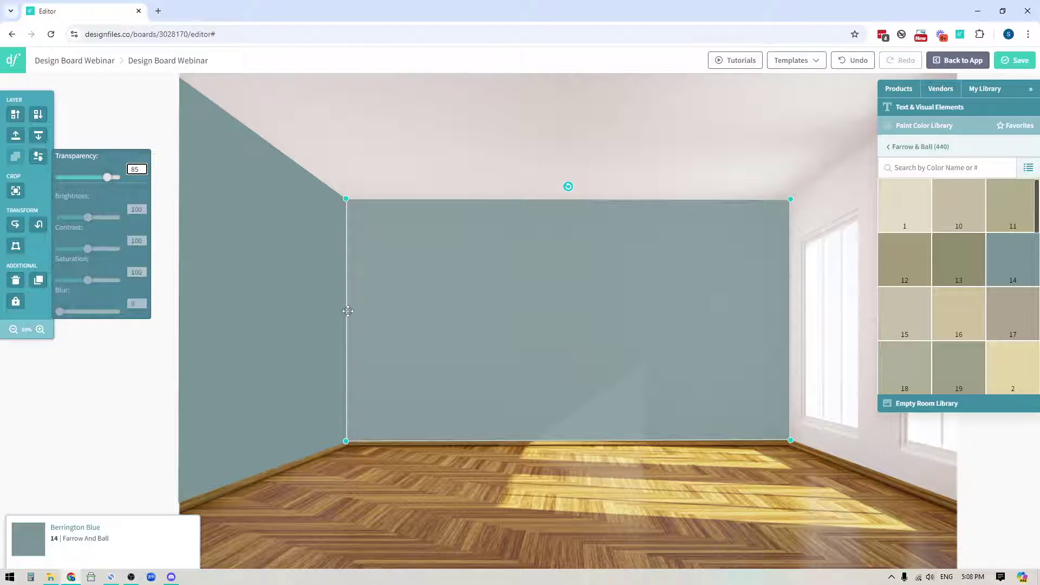
click(253, 243)
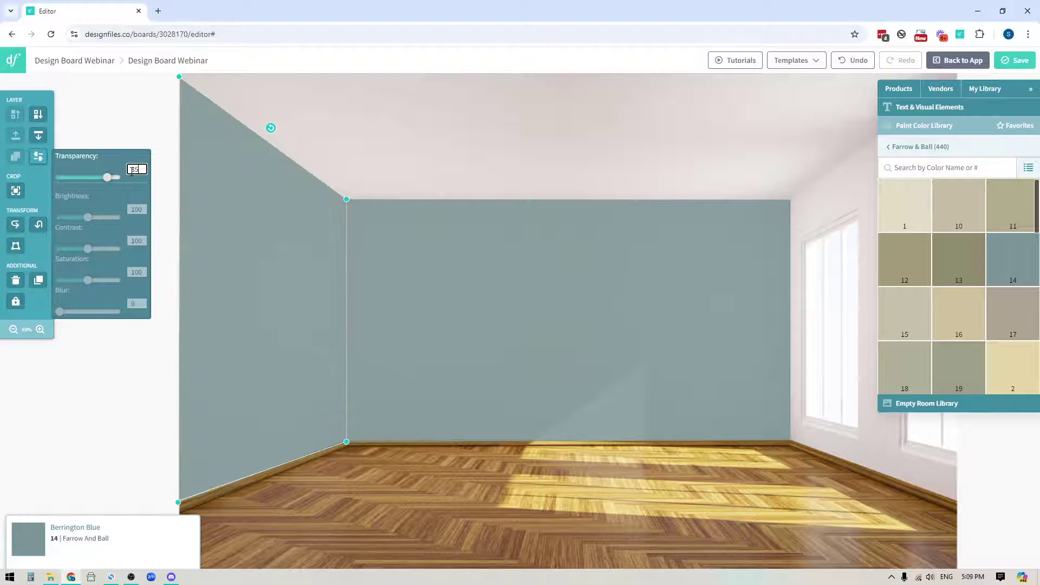
click(111, 411)
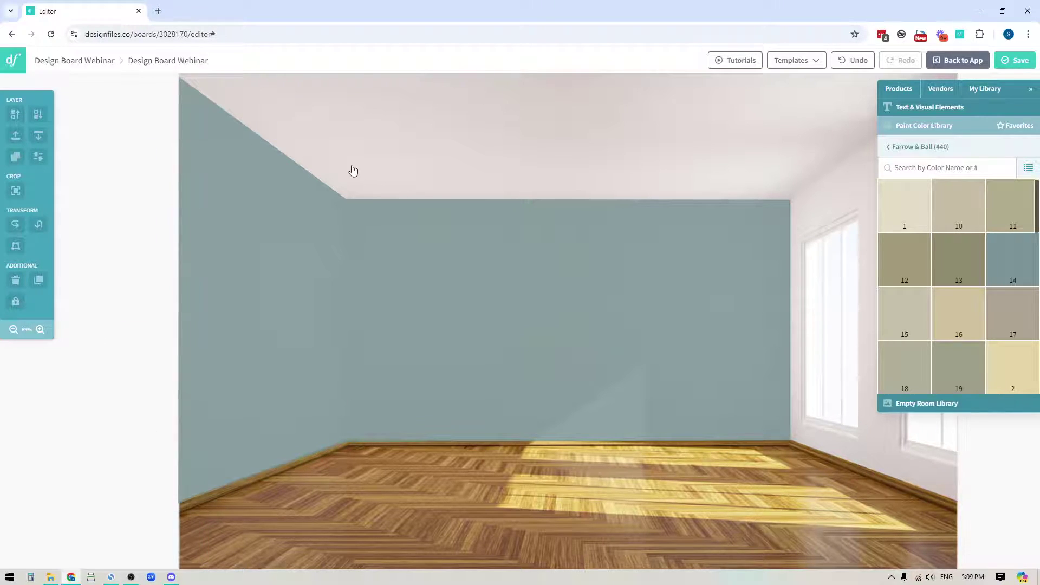
Duplicate the left wall paint, flip it horizontally, and nudge the copy into alignment over the right wall
click(13, 329)
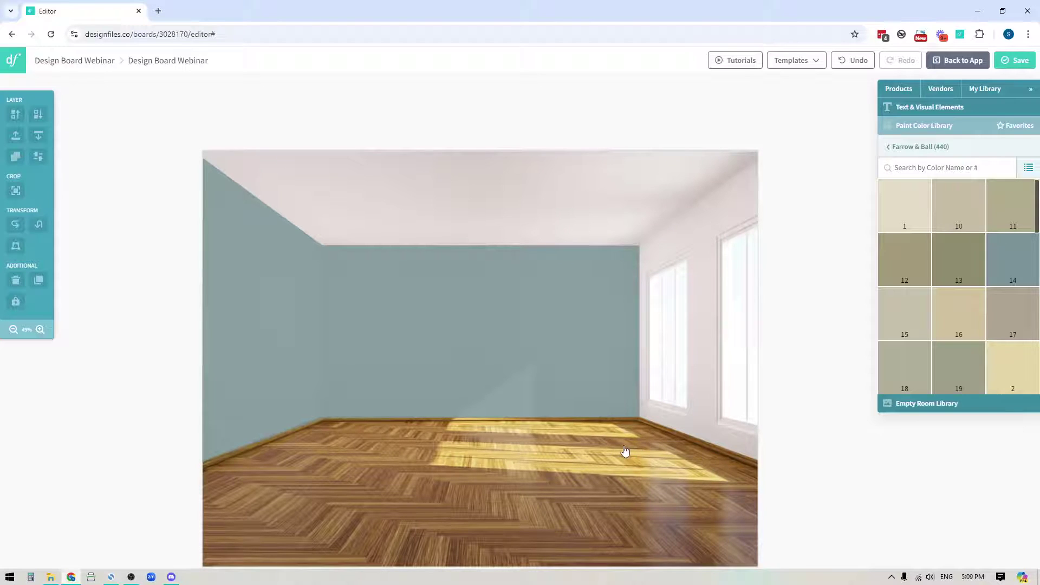
click(245, 275)
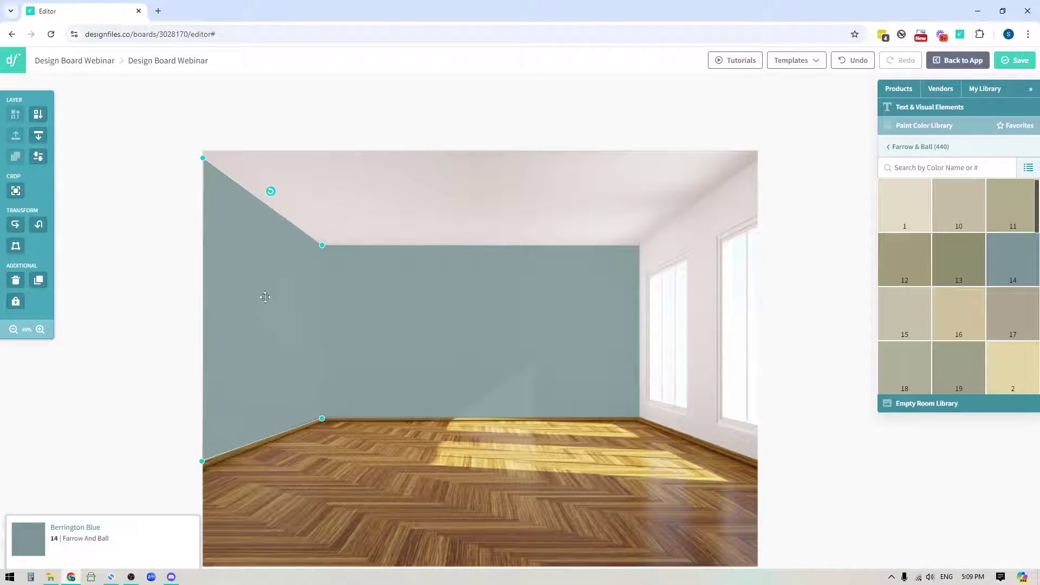
click(38, 280)
click(15, 245)
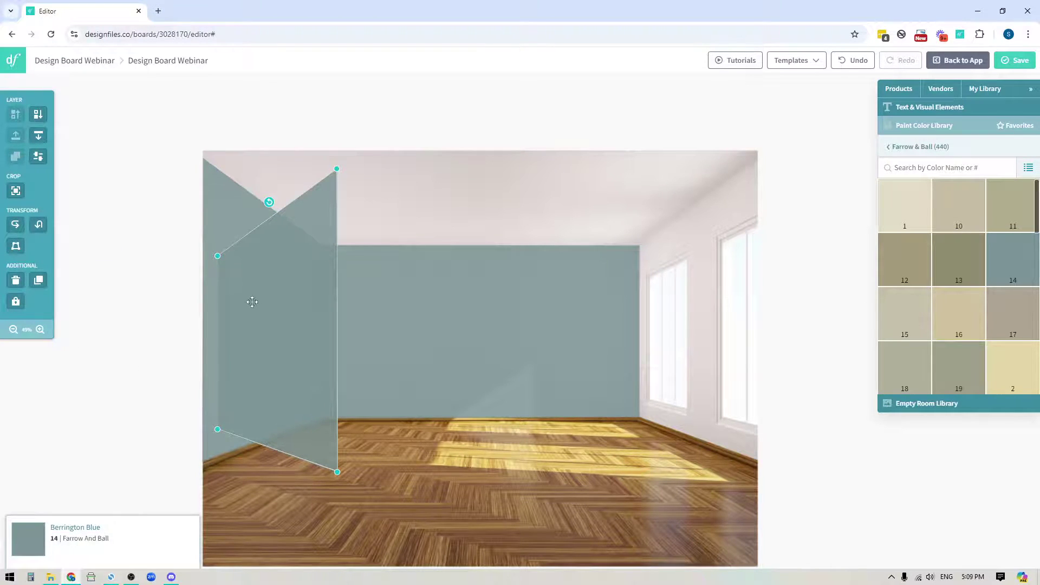
drag(251, 301, 671, 292)
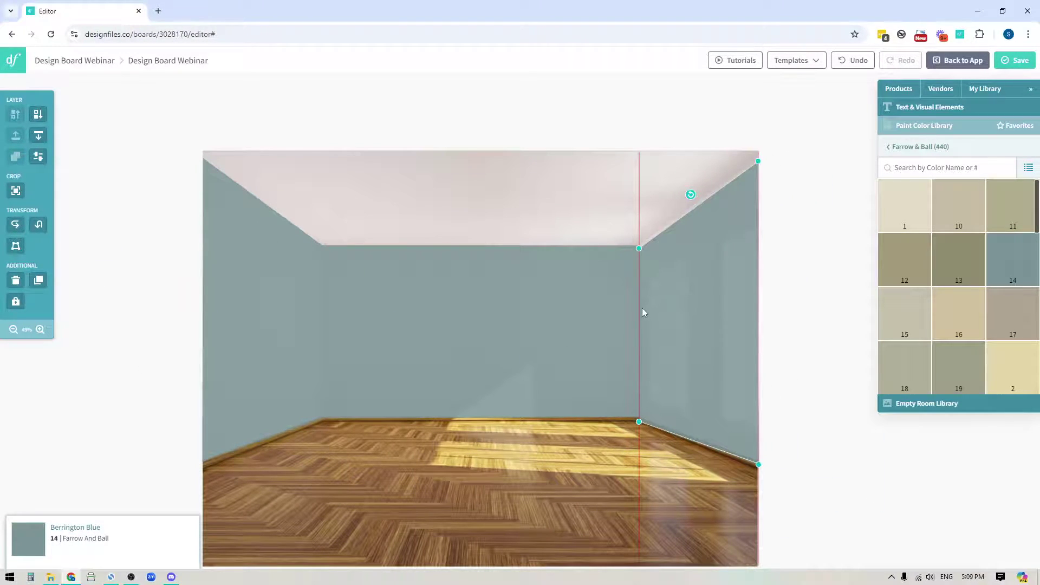
key(Up)
key(Up)
key(Up)
key(Up)
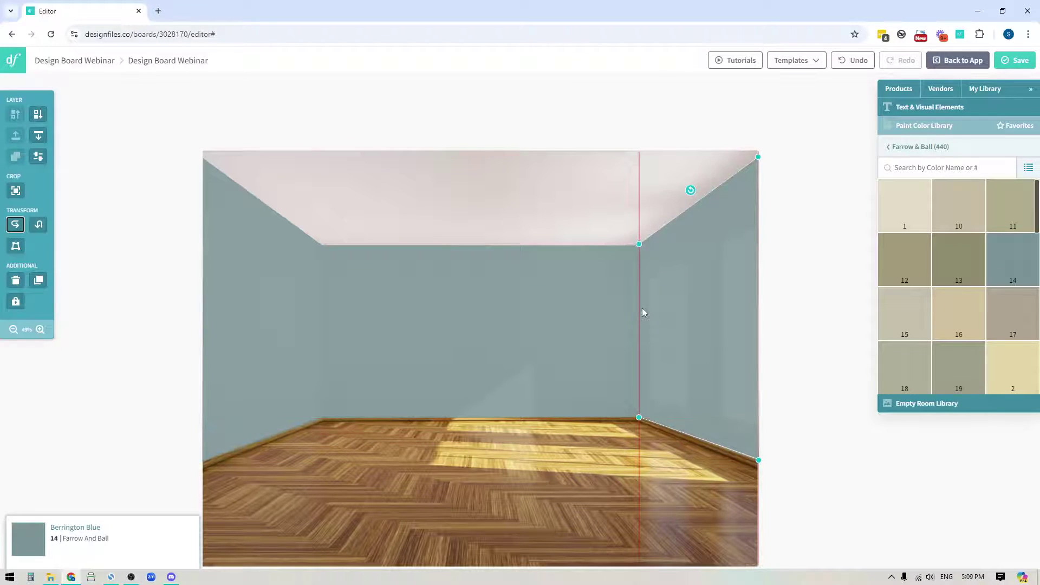
key(Left)
key(Down)
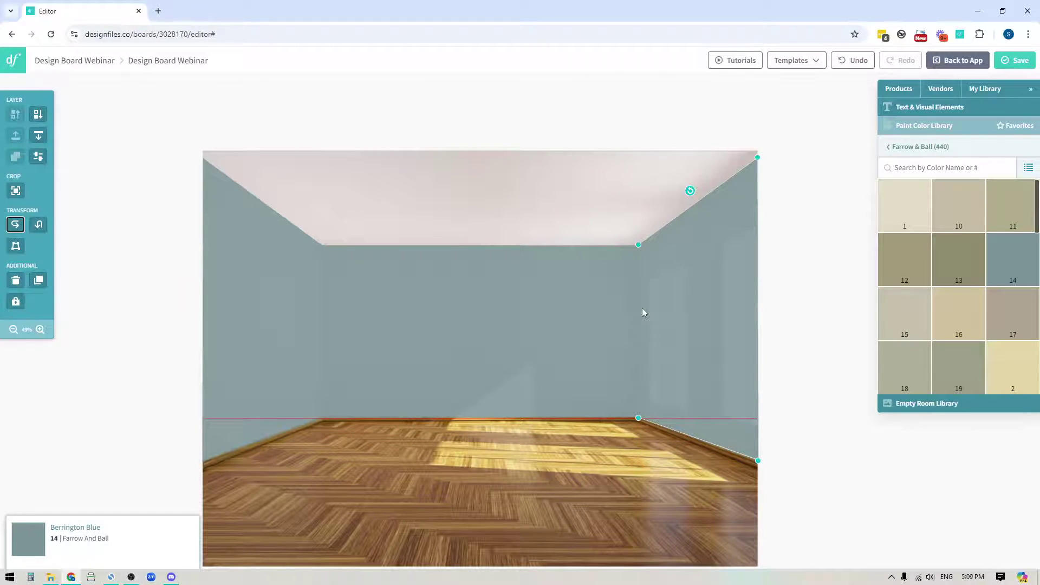
click(813, 228)
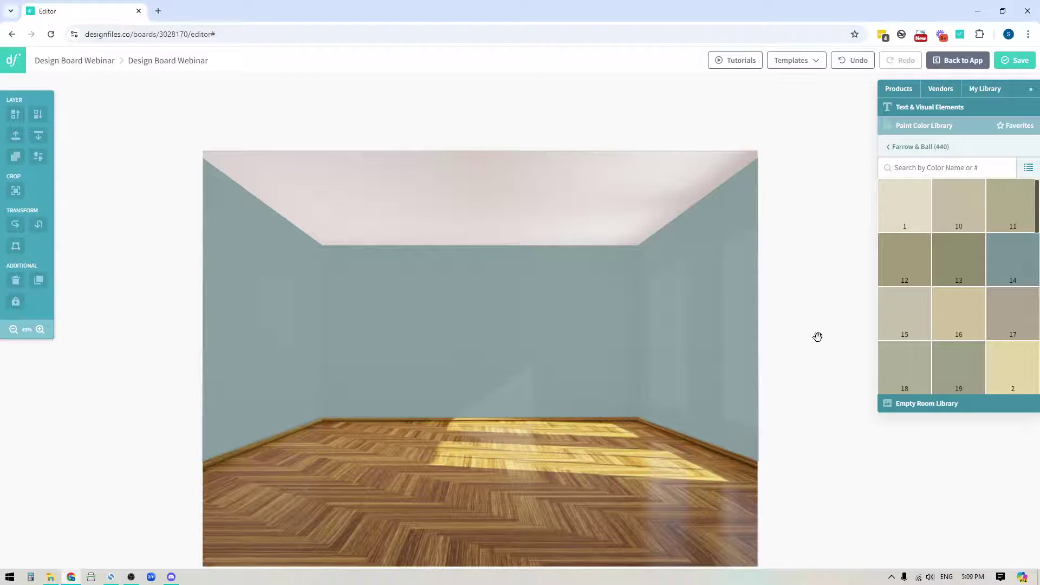
drag(817, 336, 694, 352)
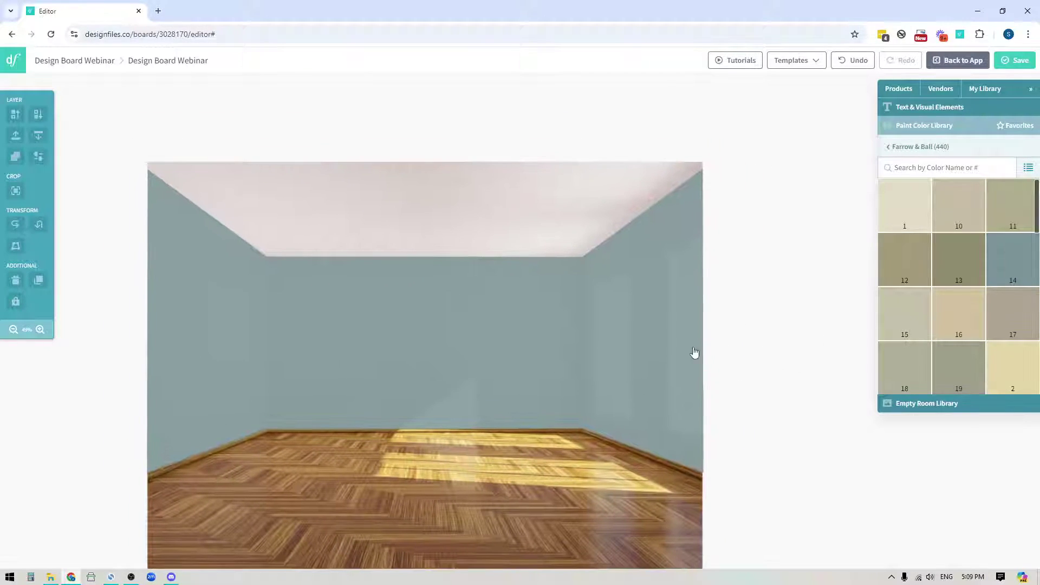
click(631, 333)
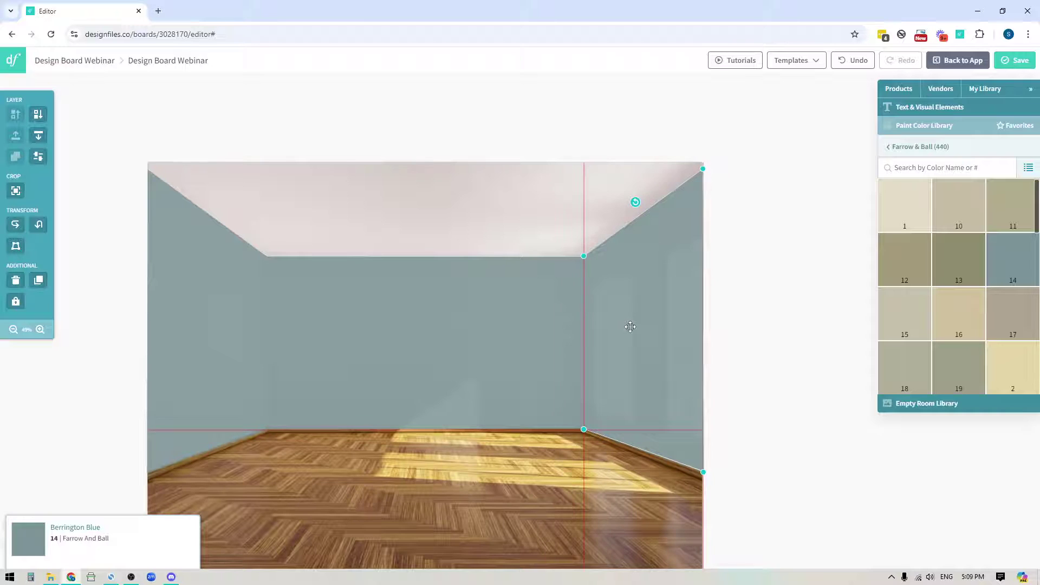
click(747, 239)
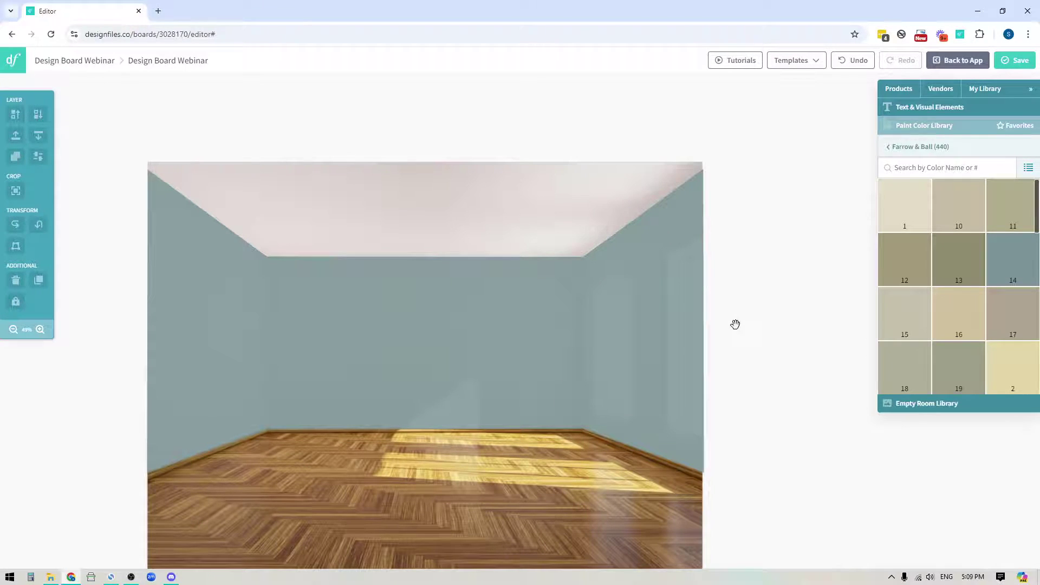
drag(736, 302, 794, 260)
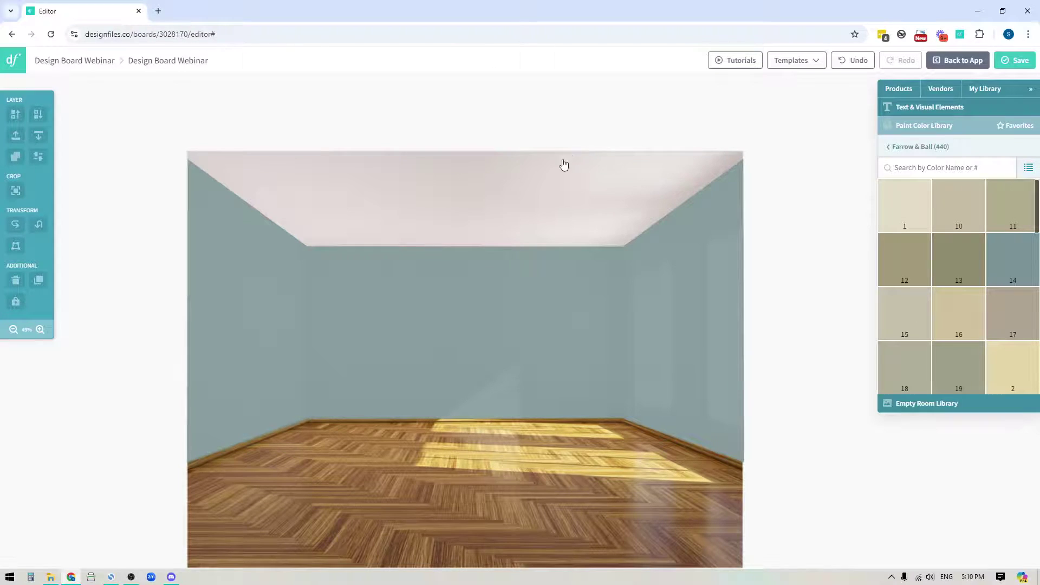
Unlock the room photo, duplicate it, and shift the copy off its original spot over the painted walls
click(443, 279)
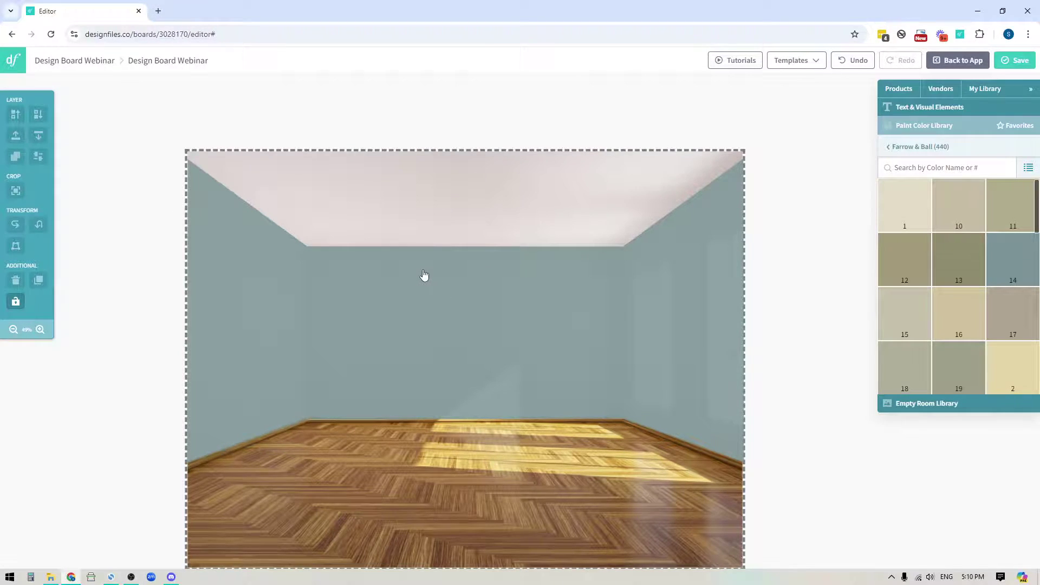
click(16, 303)
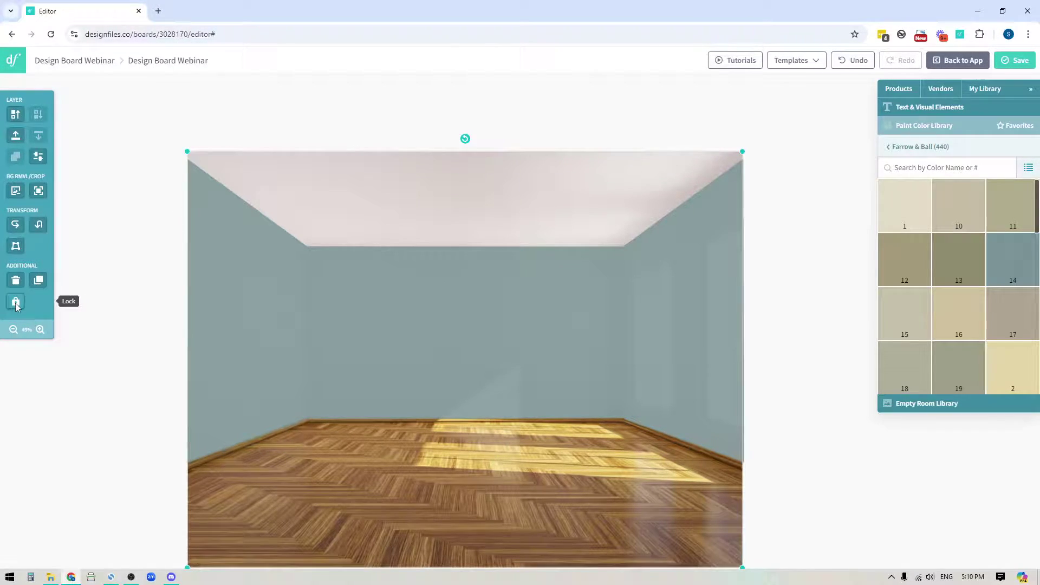
click(38, 280)
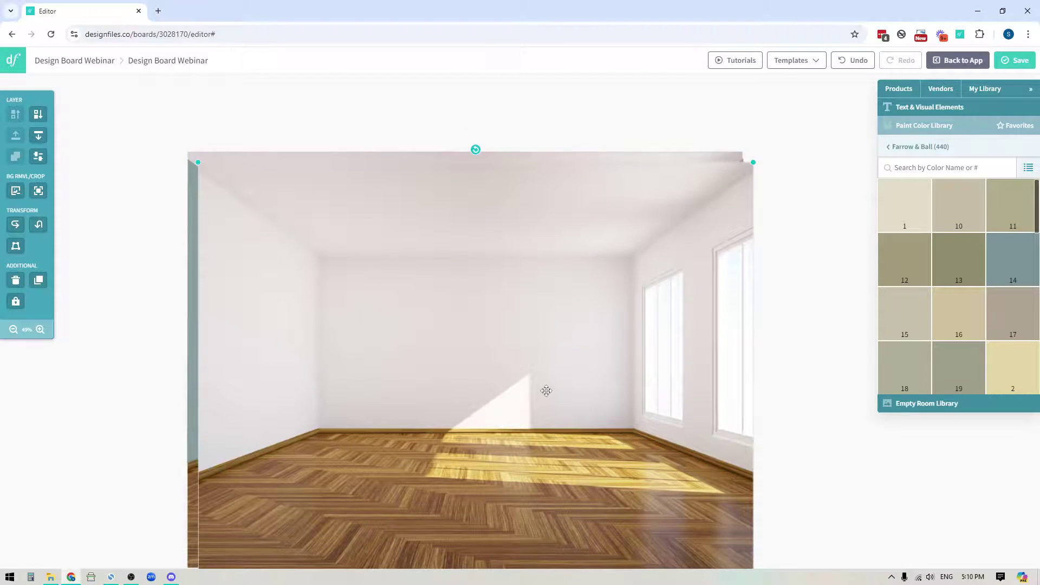
drag(545, 390, 486, 341)
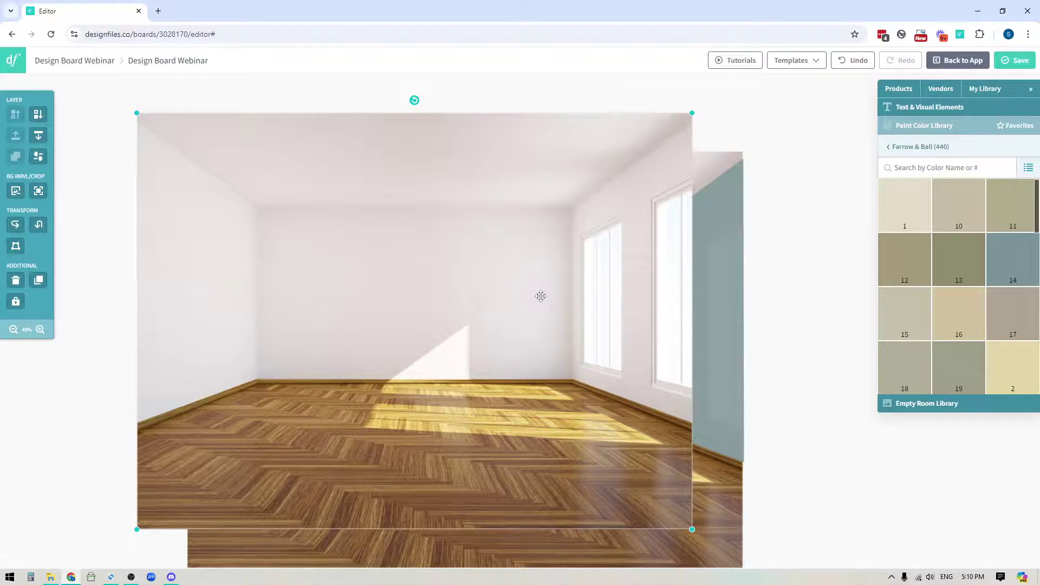
drag(559, 318, 580, 303)
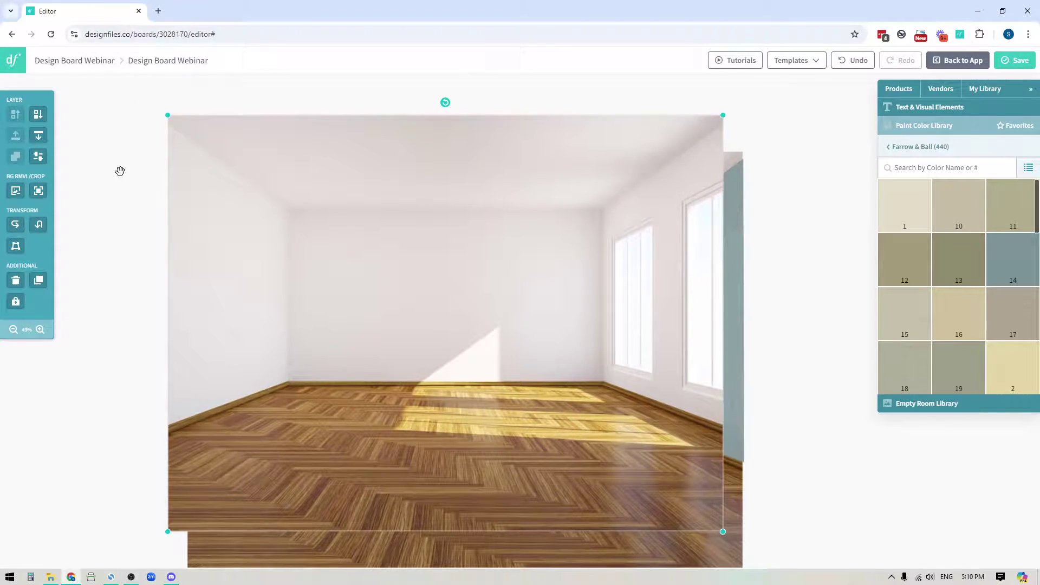
Start manual background removal on the room copy, zoomed to 225% and scrolled to the windows
click(15, 192)
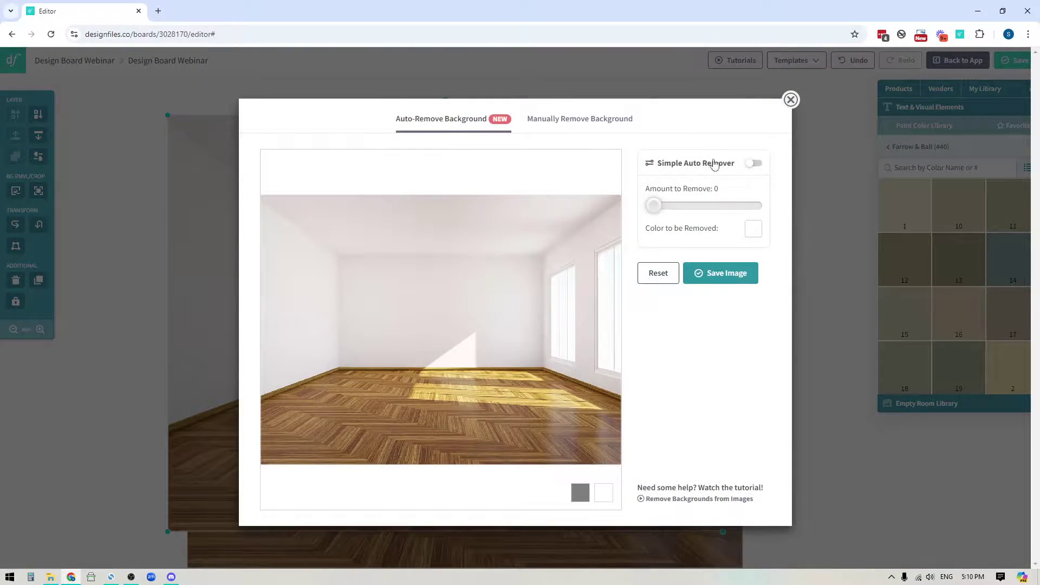
click(573, 124)
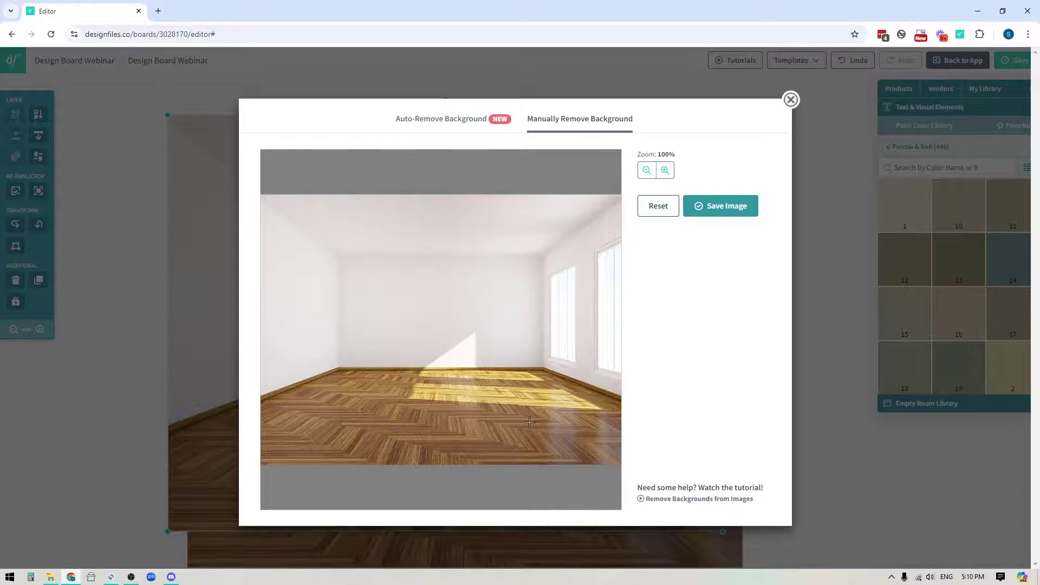
click(664, 170)
click(665, 170)
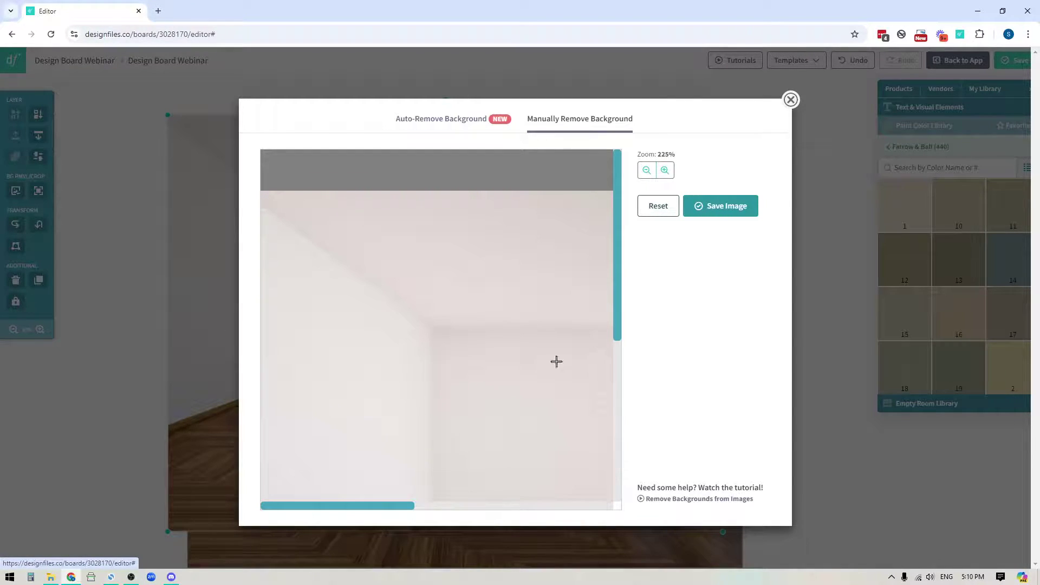
drag(404, 513, 609, 512)
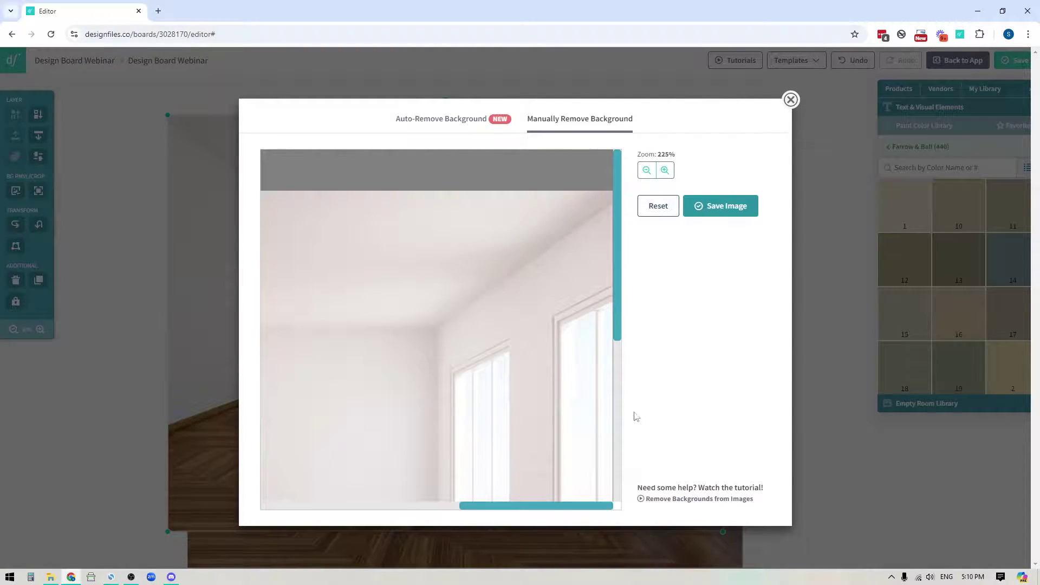
drag(616, 258, 628, 339)
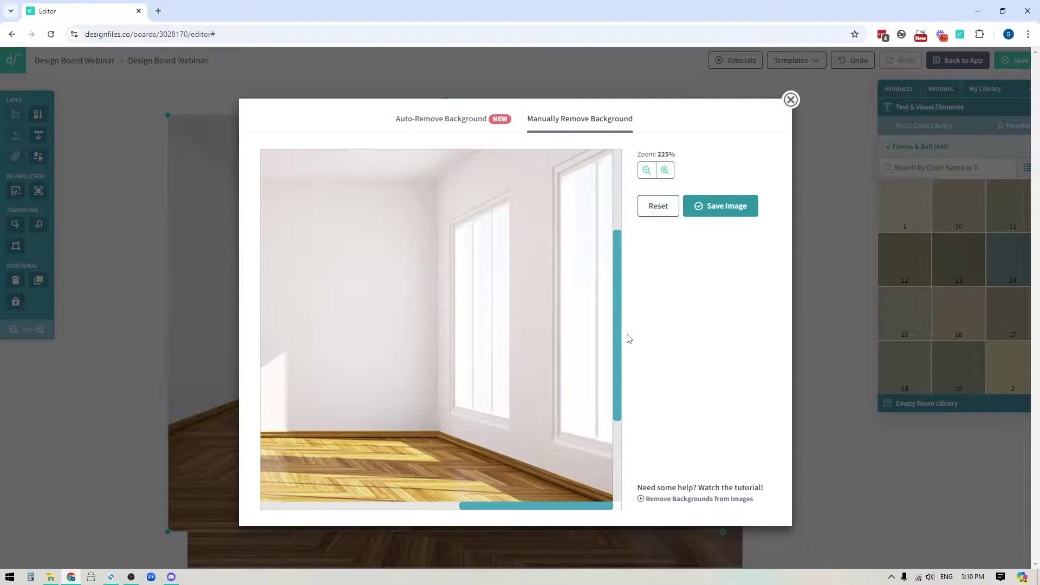
Trace a closed outline around the right-hand window's four corners
click(510, 190)
click(450, 220)
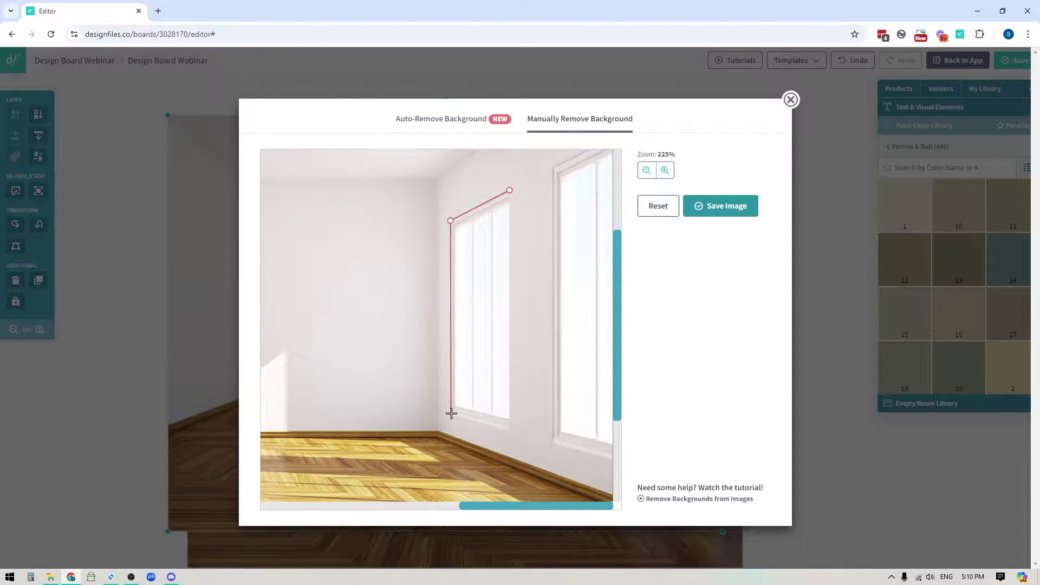
click(451, 414)
click(510, 426)
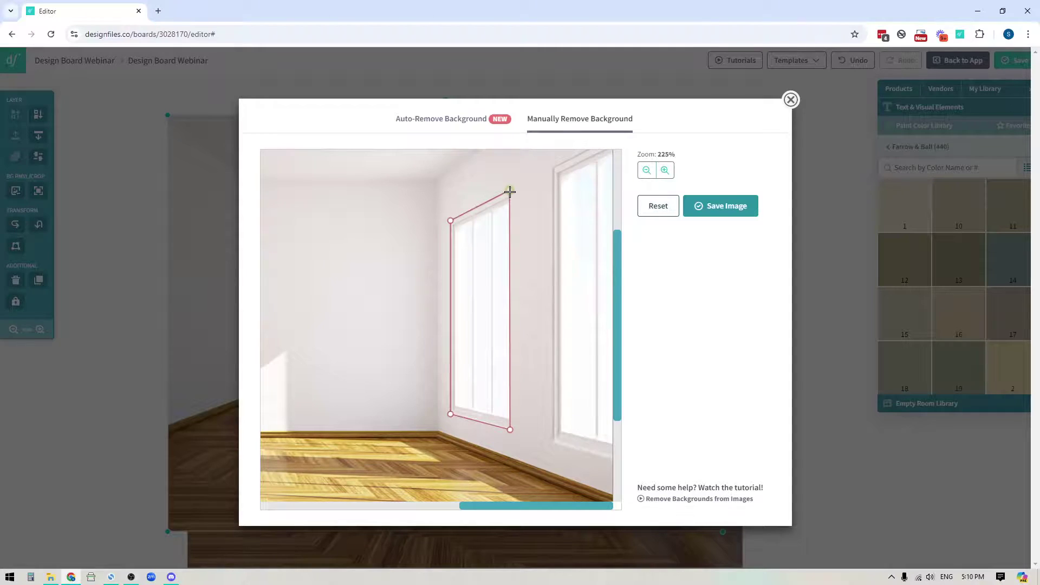
click(509, 190)
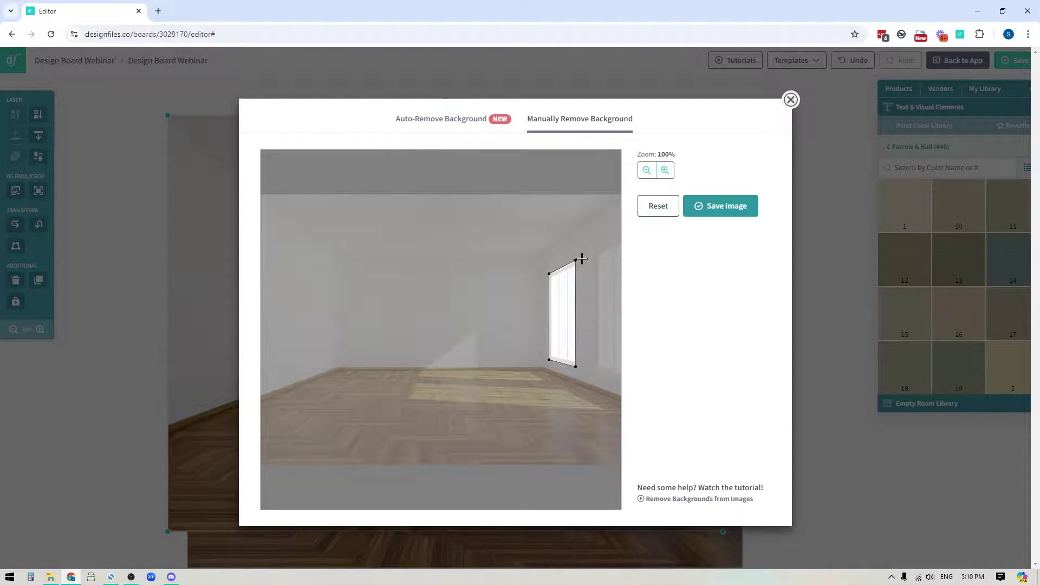
Save the window cut-out onto the right wall and raise that wall paint's transparency
click(720, 213)
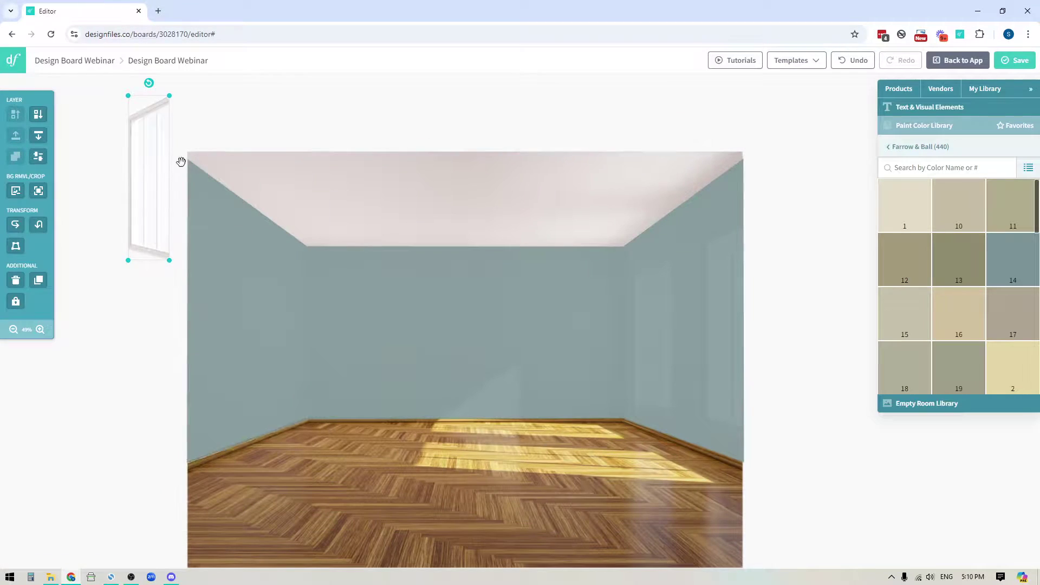
drag(277, 350, 669, 319)
click(653, 239)
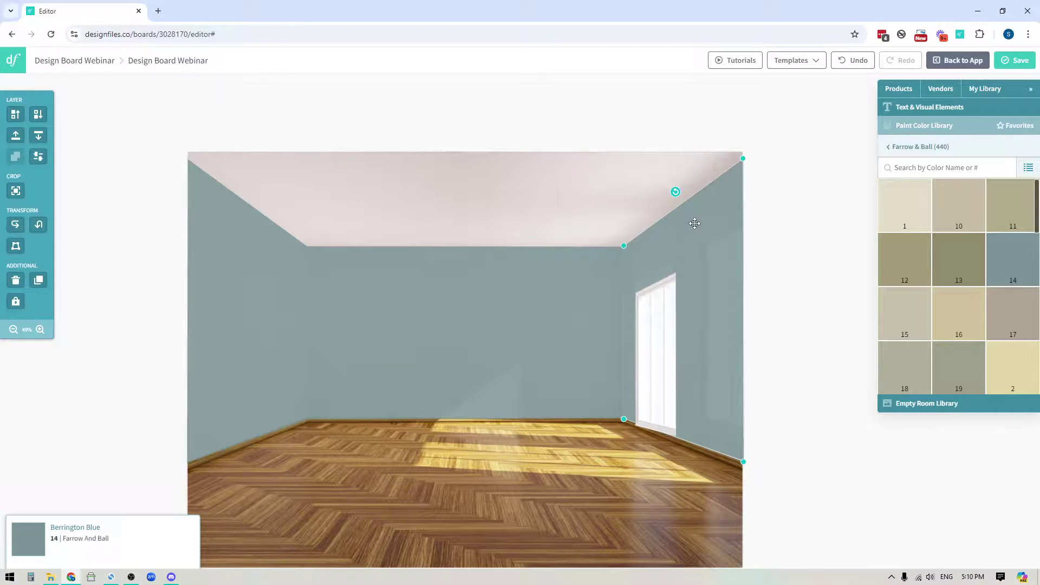
click(38, 157)
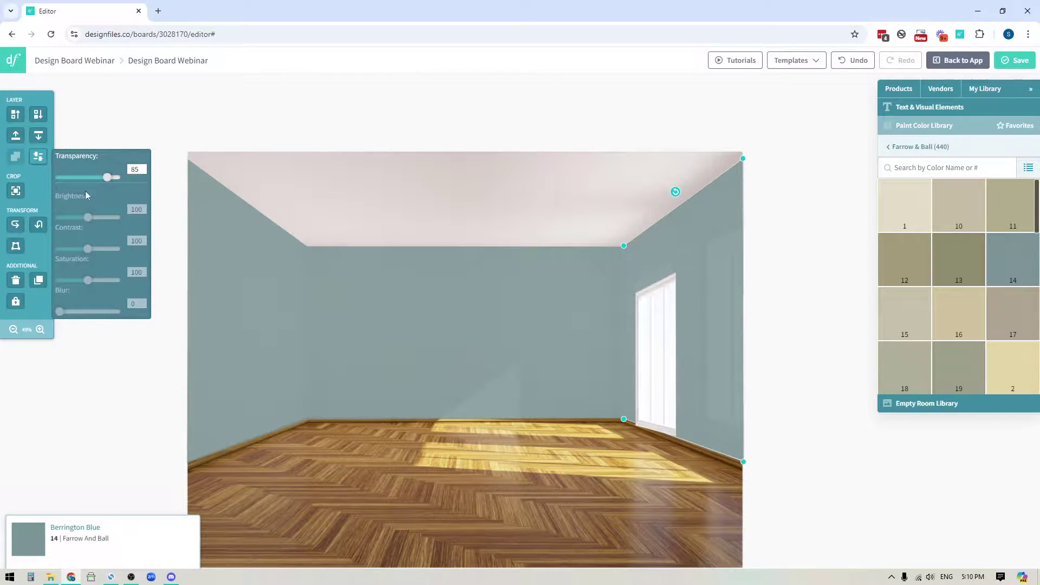
click(84, 177)
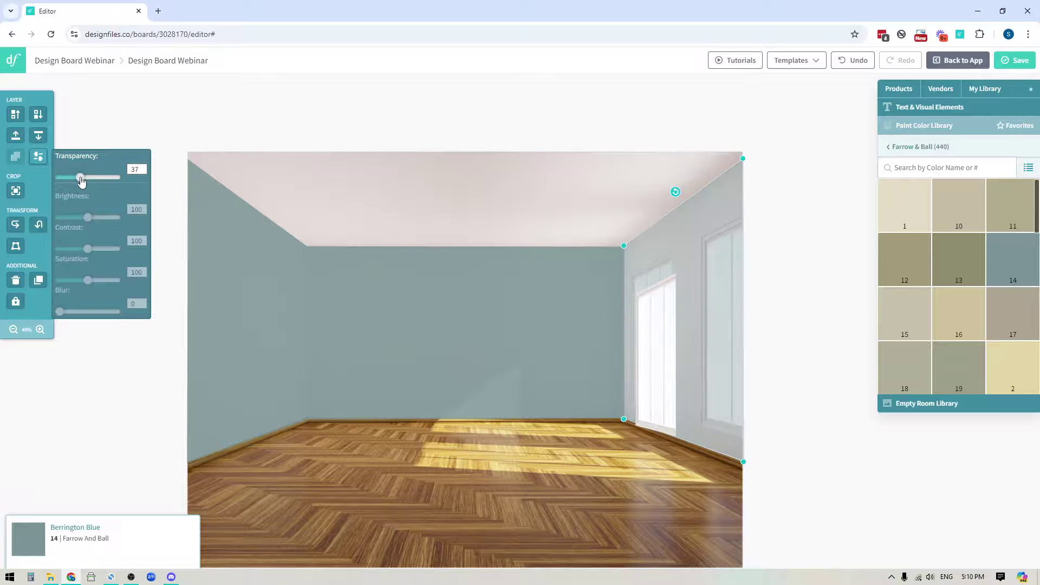
click(791, 249)
Nudge the window cut-out up, then duplicate it and move the copy onto the back wall
click(40, 330)
click(40, 330)
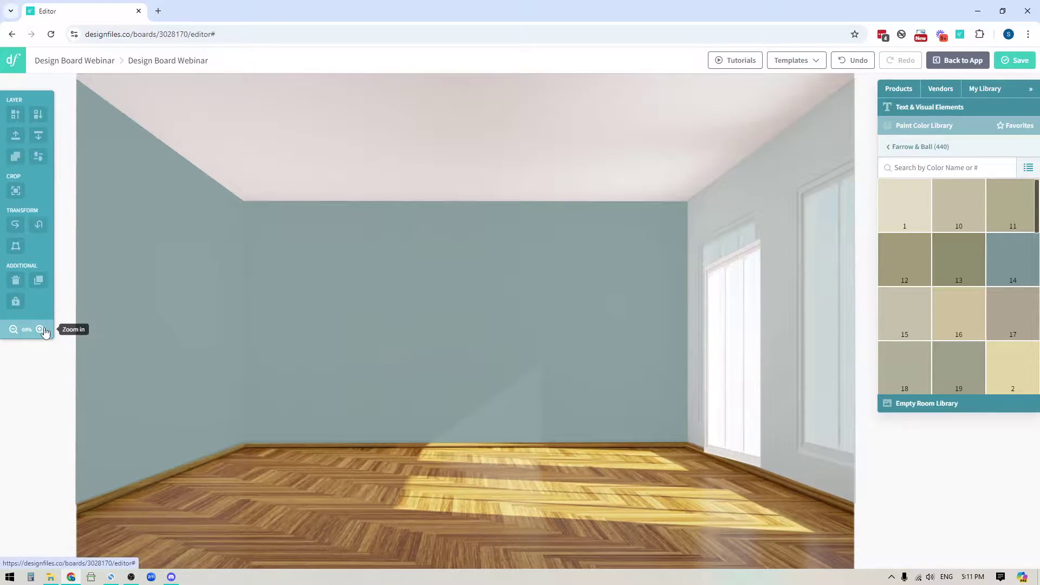
click(773, 249)
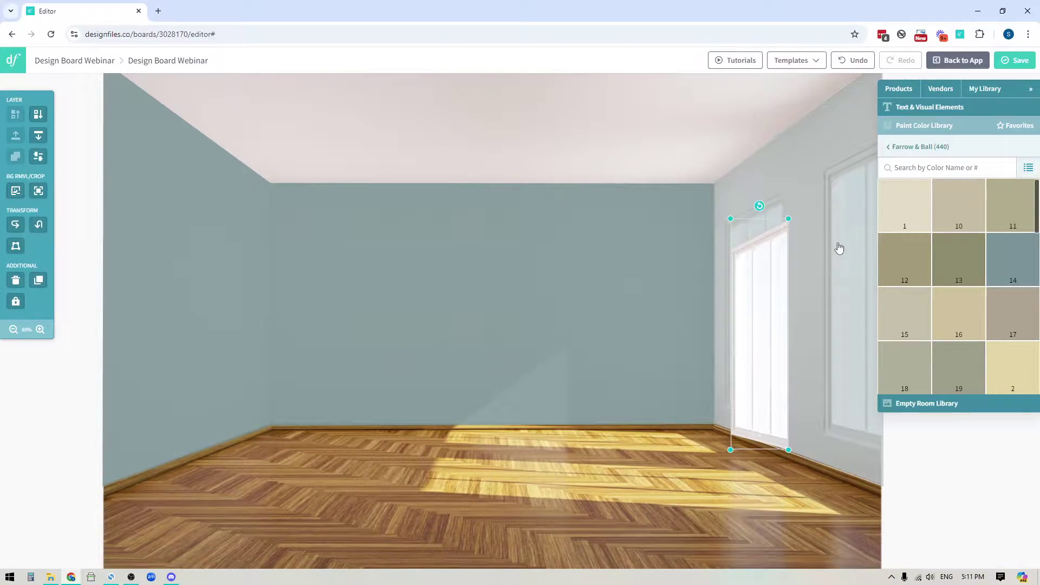
drag(767, 265, 762, 242)
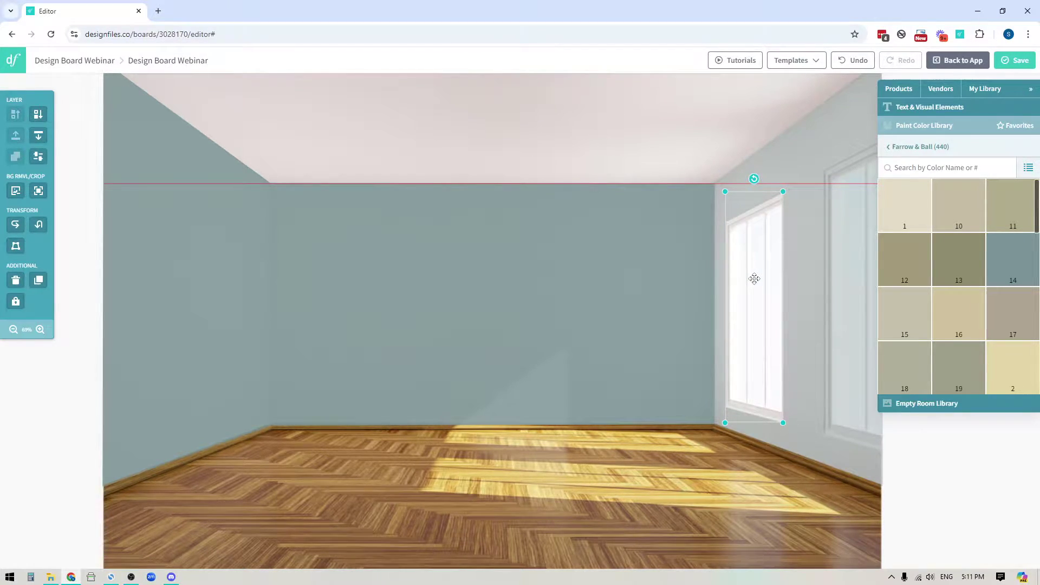
click(38, 280)
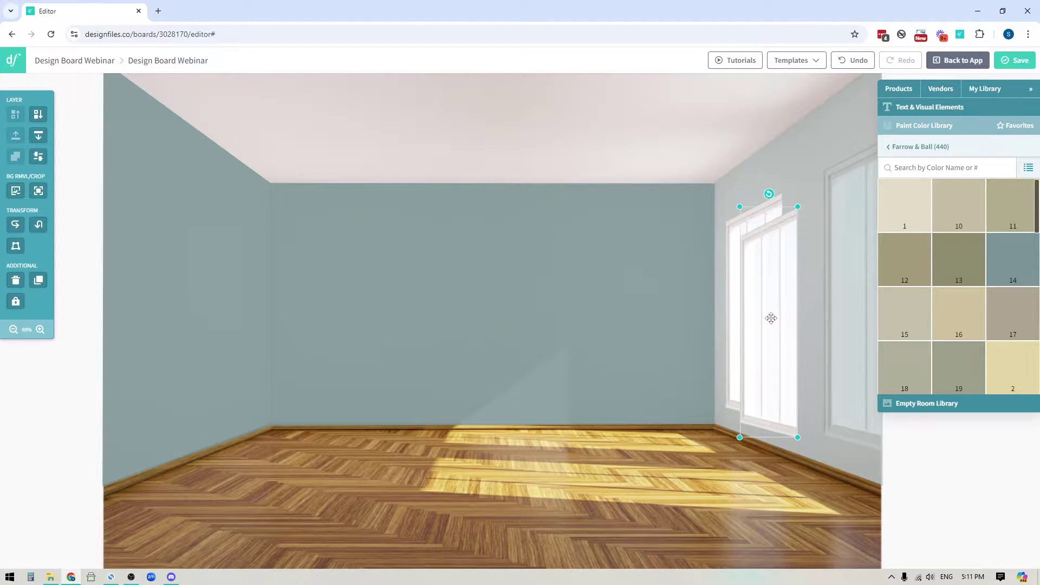
drag(771, 318, 559, 327)
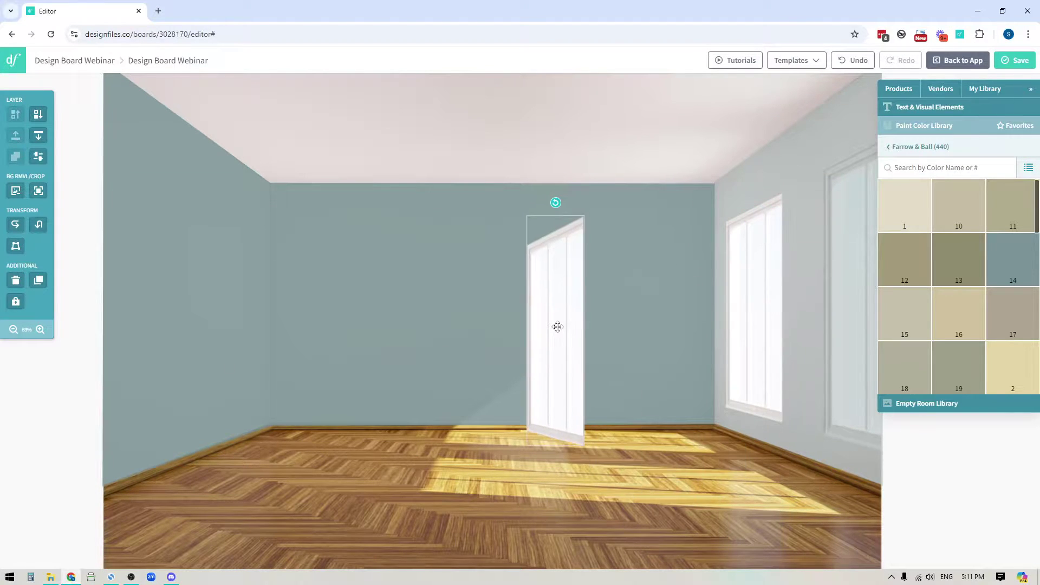
Reset the window copy's background-removal outline and zoom to 200% for tracing
click(15, 192)
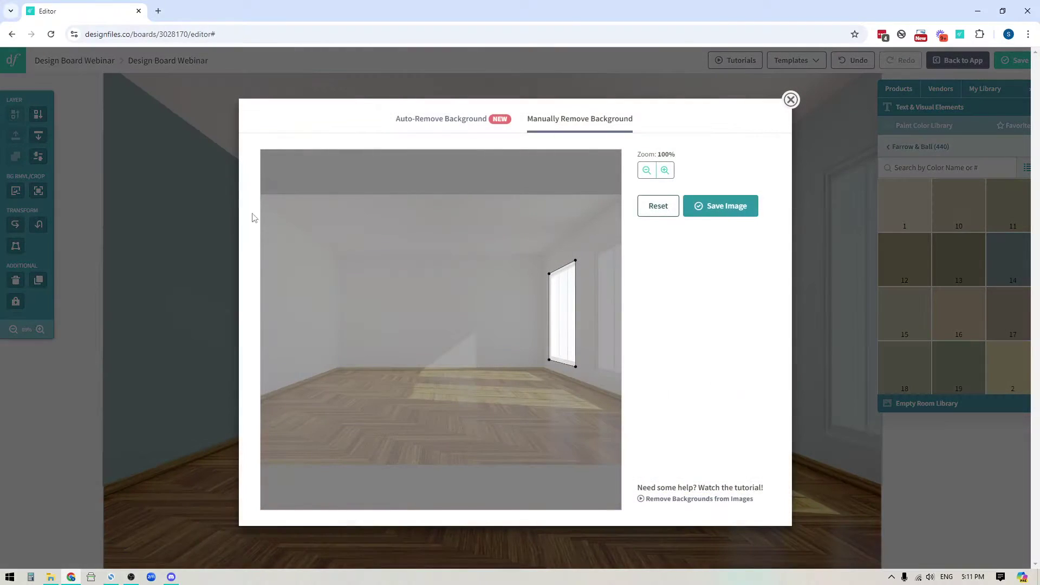
click(658, 208)
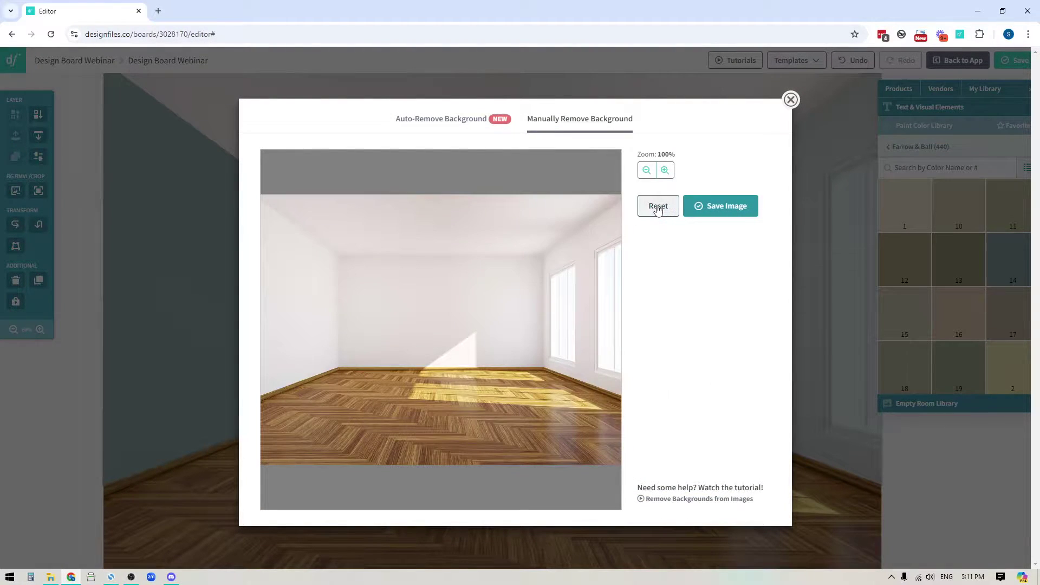
click(665, 170)
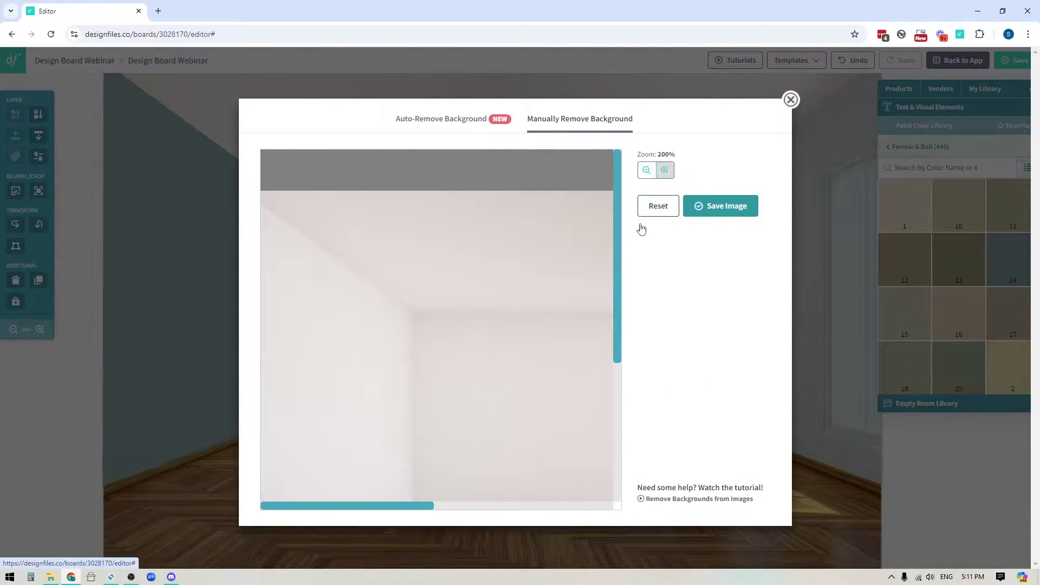
drag(410, 508, 622, 520)
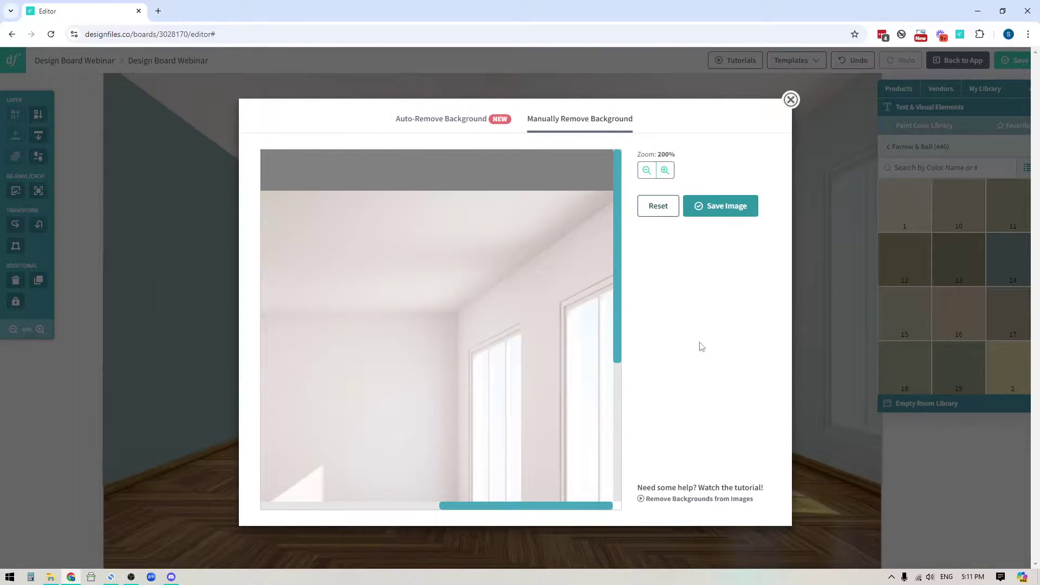
drag(619, 275, 639, 345)
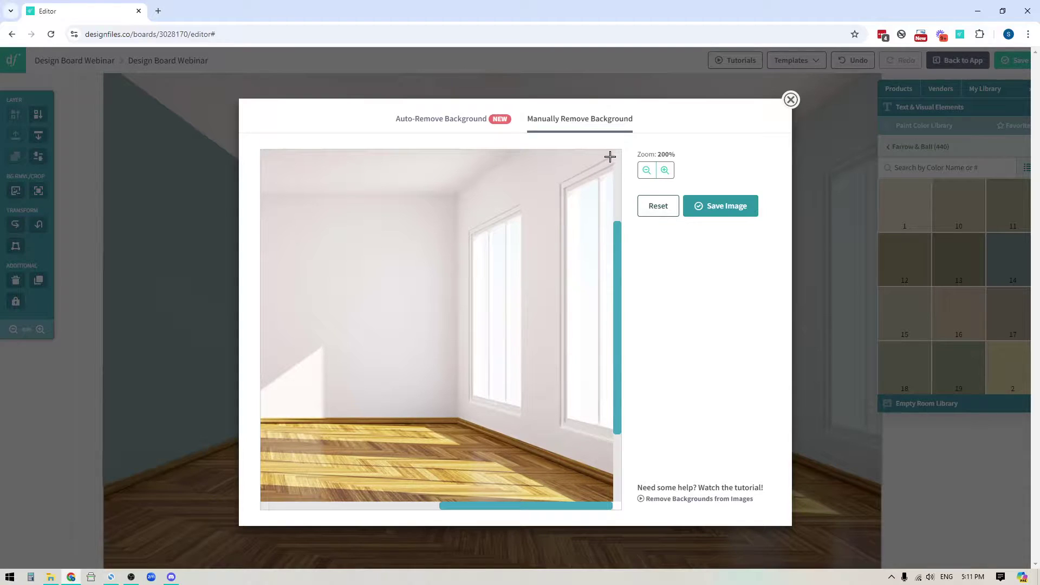
Trace a four-corner outline around the far-right window, save it, and place it on the right wall
click(560, 183)
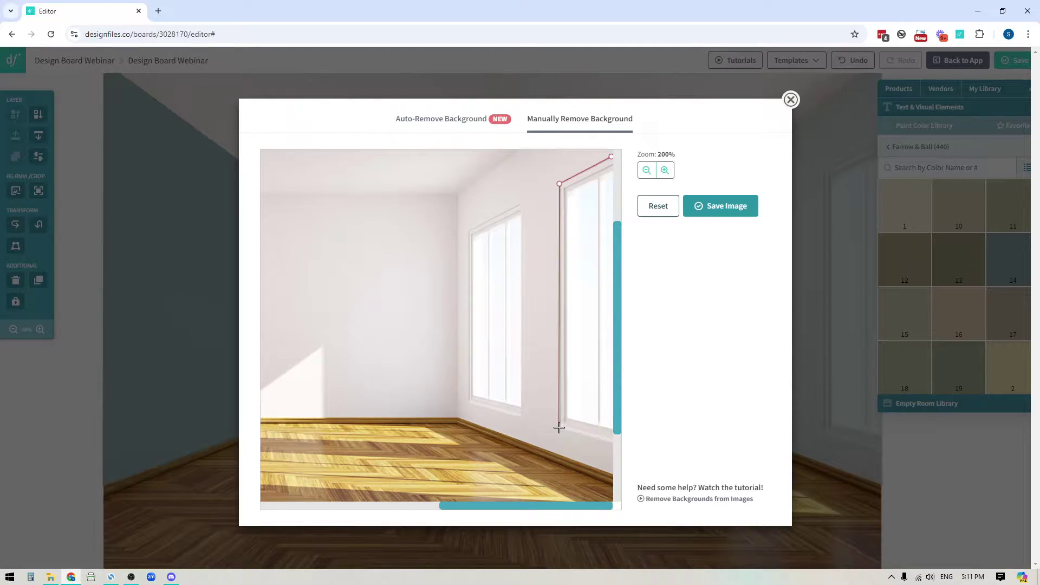
click(561, 427)
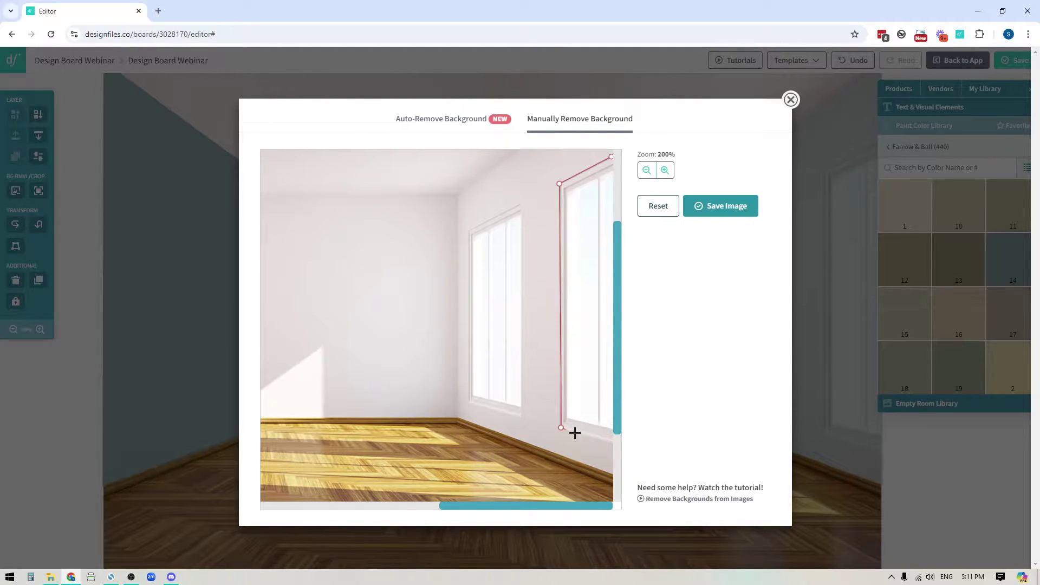
click(613, 440)
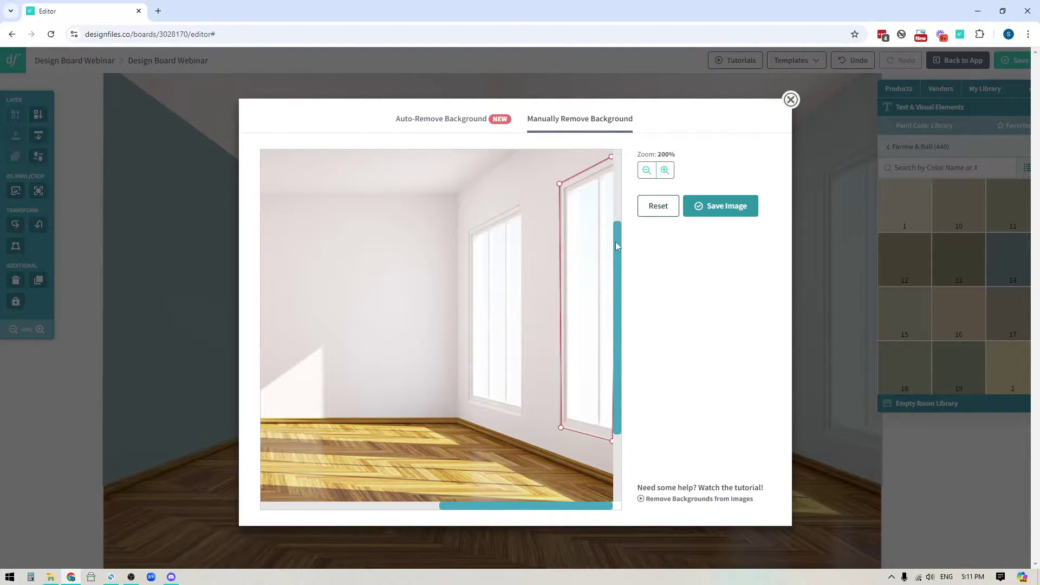
click(611, 157)
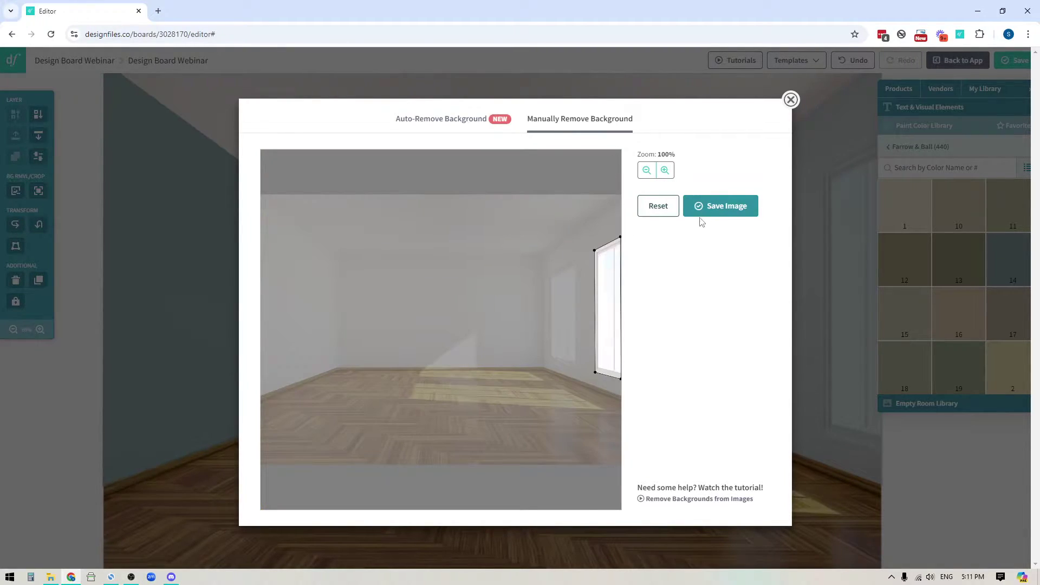
click(725, 206)
drag(539, 260, 842, 220)
Set the right wall's blue paint transparency to 100, then zoom out to 49% to see the whole room
mouse_move(894, 511)
mouse_down()
mouse_move(840, 492)
mouse_move(784, 454)
mouse_up()
click(628, 224)
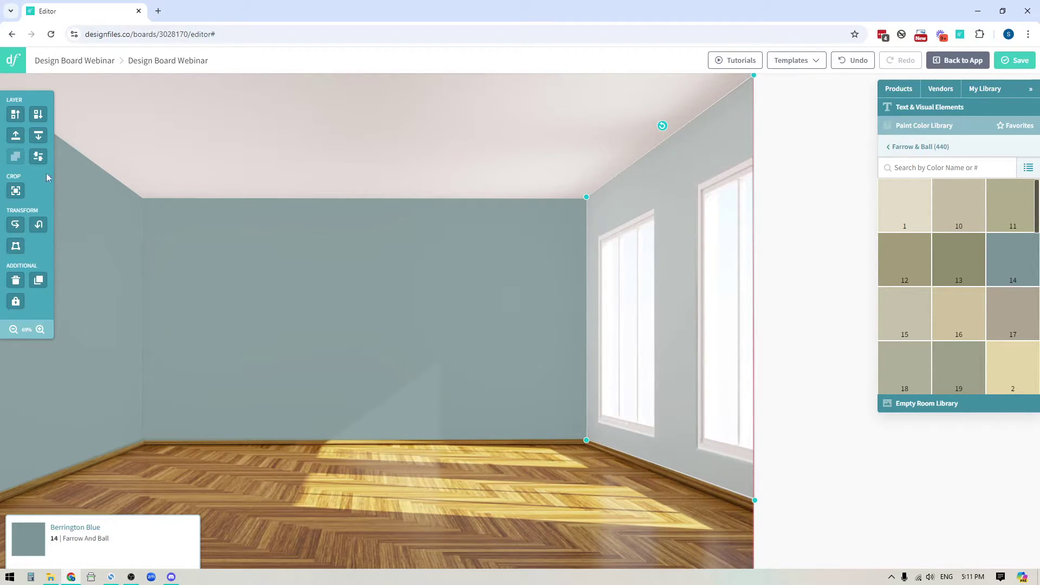
click(38, 157)
drag(139, 170, 118, 172)
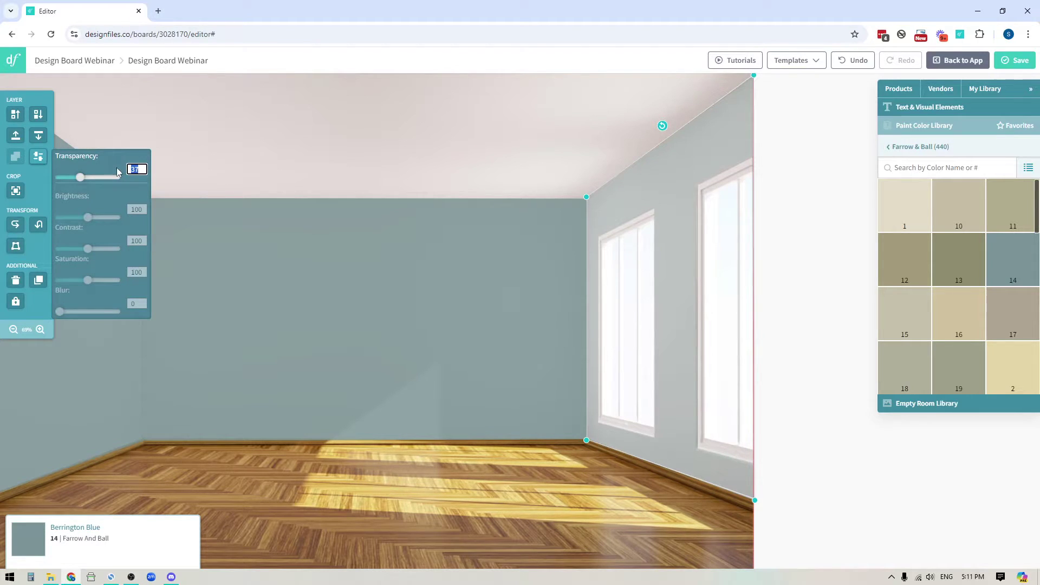
text(100)
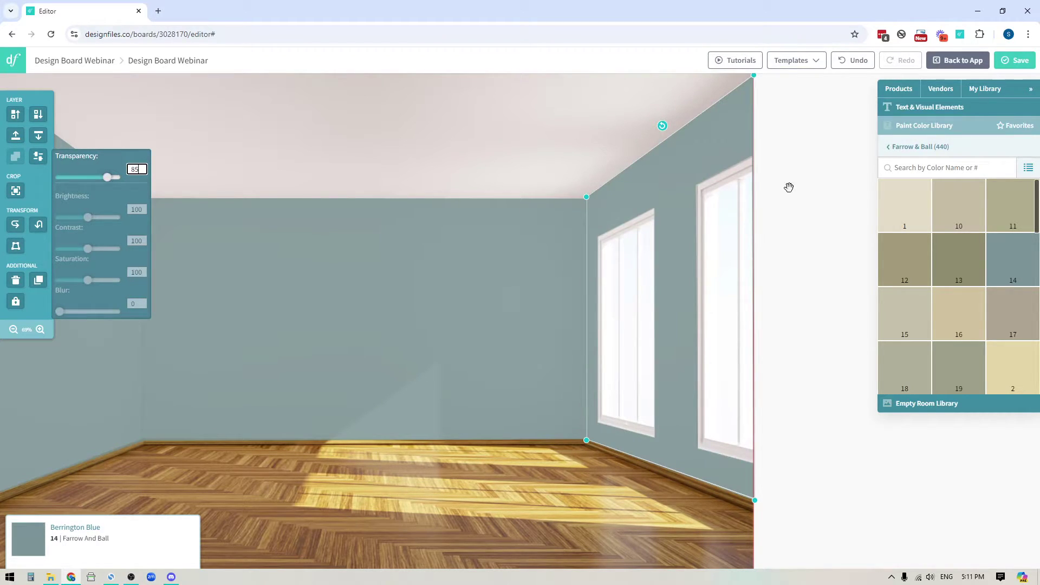
click(577, 360)
click(13, 329)
click(13, 330)
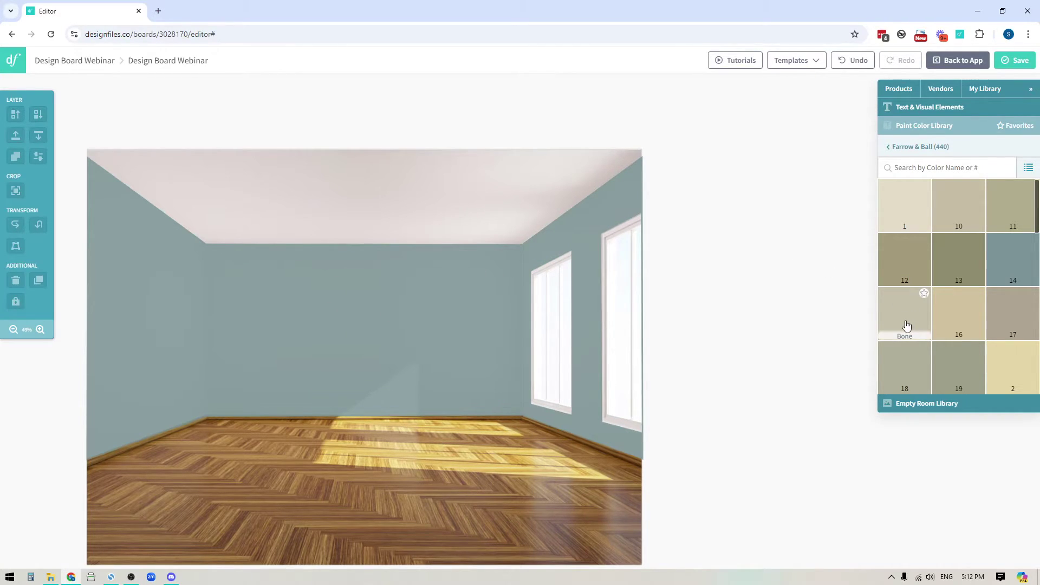
Paint the back, left and right walls with the Bone swatch
drag(907, 325, 352, 318)
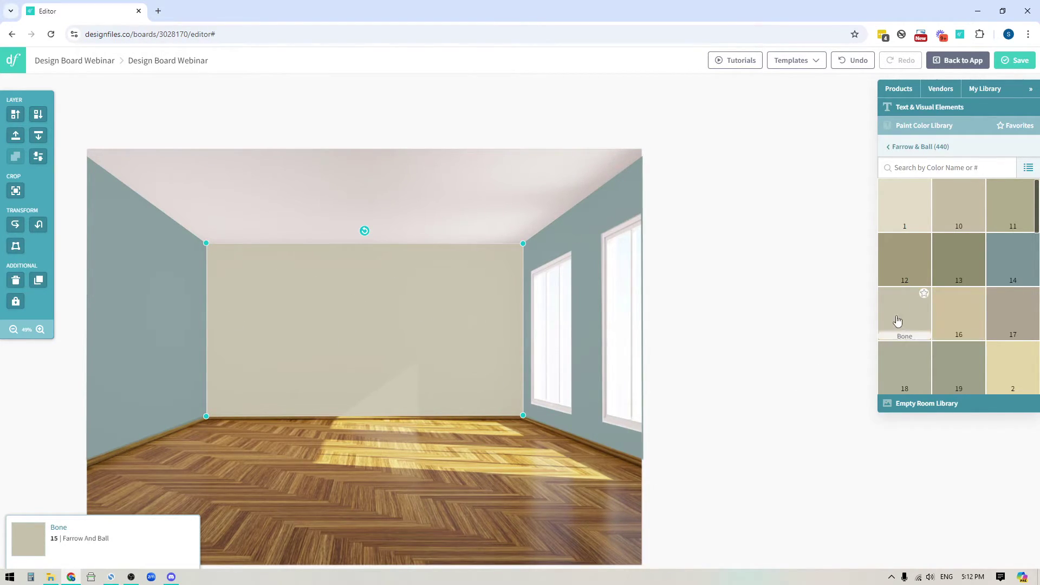
mouse_move(896, 323)
mouse_down()
mouse_move(390, 260)
mouse_move(151, 293)
mouse_up()
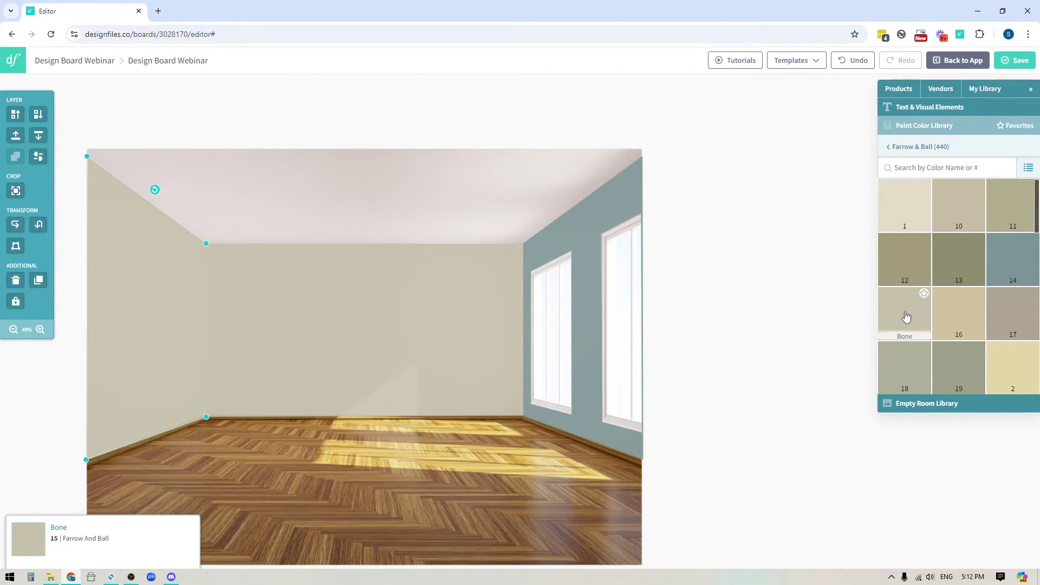
mouse_move(903, 317)
mouse_down()
mouse_move(548, 239)
mouse_move(601, 268)
mouse_up()
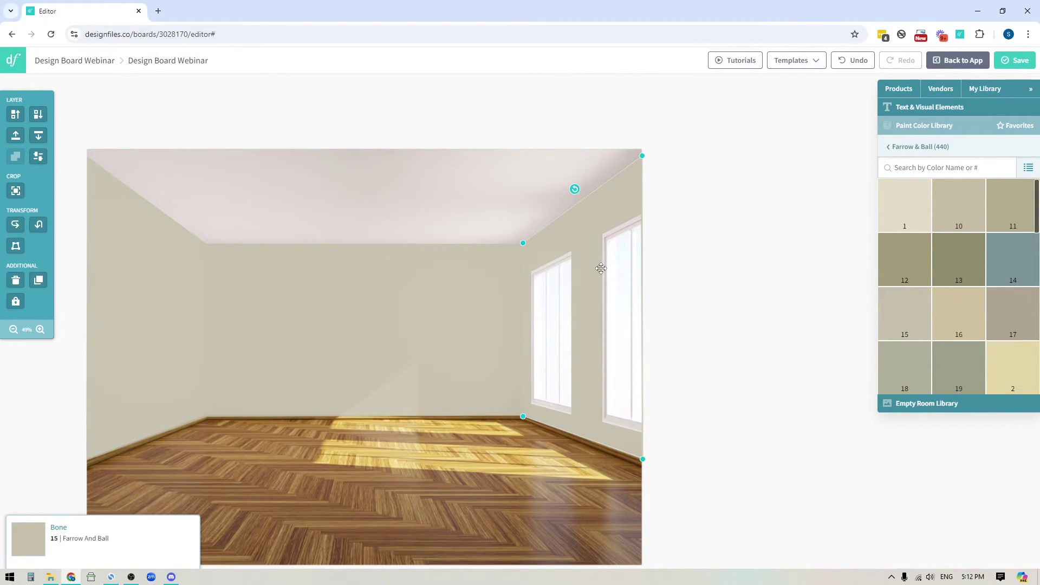
Repaint the walls with Farrow & Ball Olive (13) and recentre the room
mouse_move(956, 261)
mouse_down()
mouse_move(557, 218)
mouse_move(587, 219)
mouse_up()
mouse_move(921, 255)
mouse_down()
mouse_move(445, 295)
mouse_move(707, 232)
mouse_move(145, 302)
mouse_move(172, 318)
mouse_up()
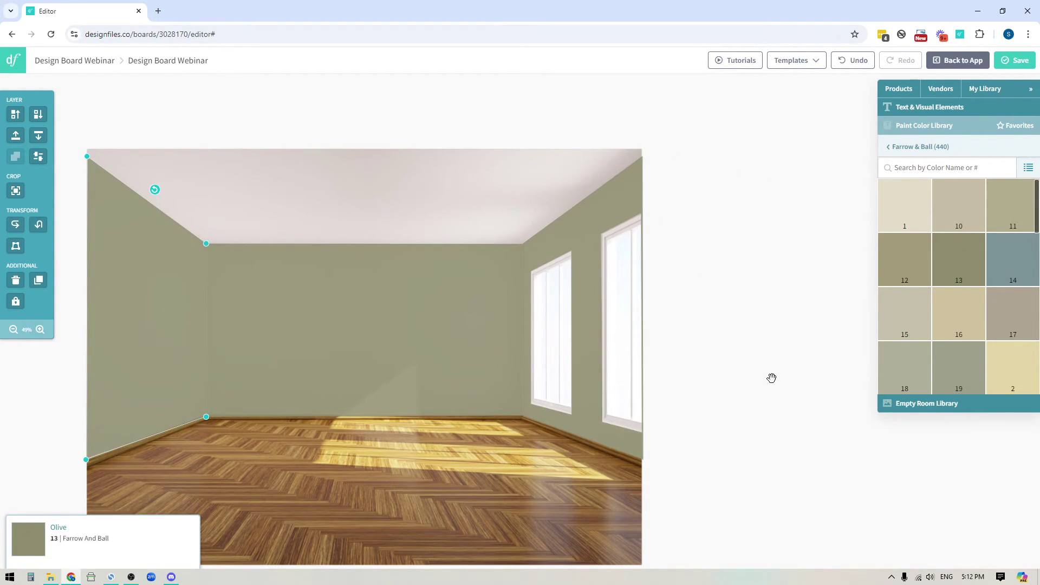
drag(707, 372, 822, 349)
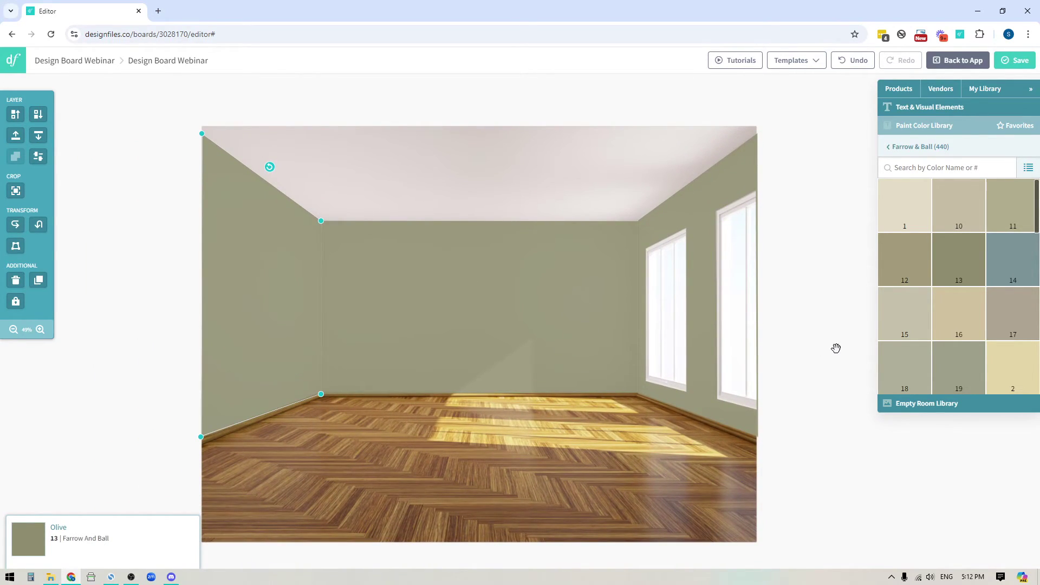